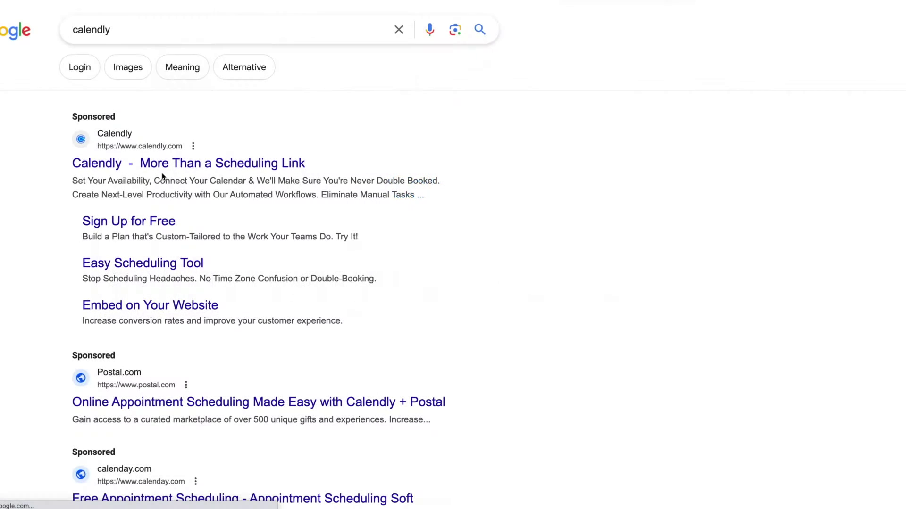
# Open Calendly from the search results and copy the personal scheduling page link.
pyautogui.click(175, 164)
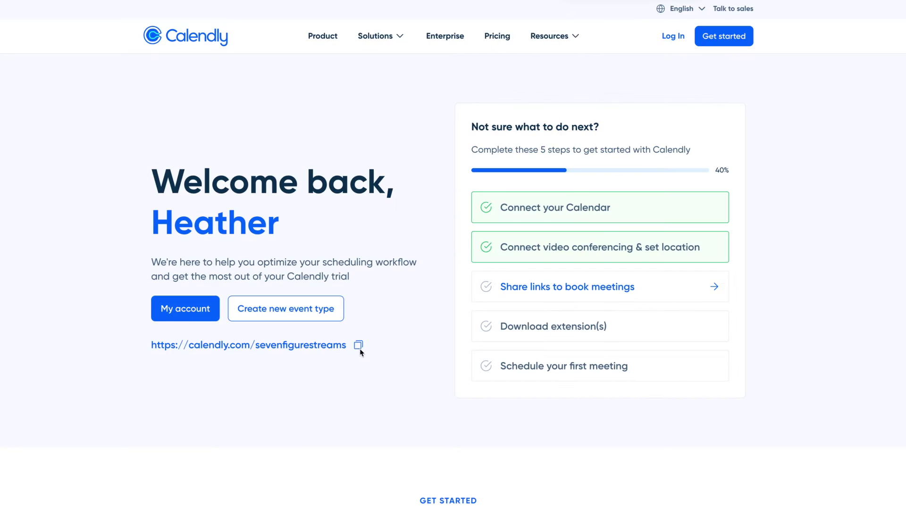
pyautogui.click(359, 347)
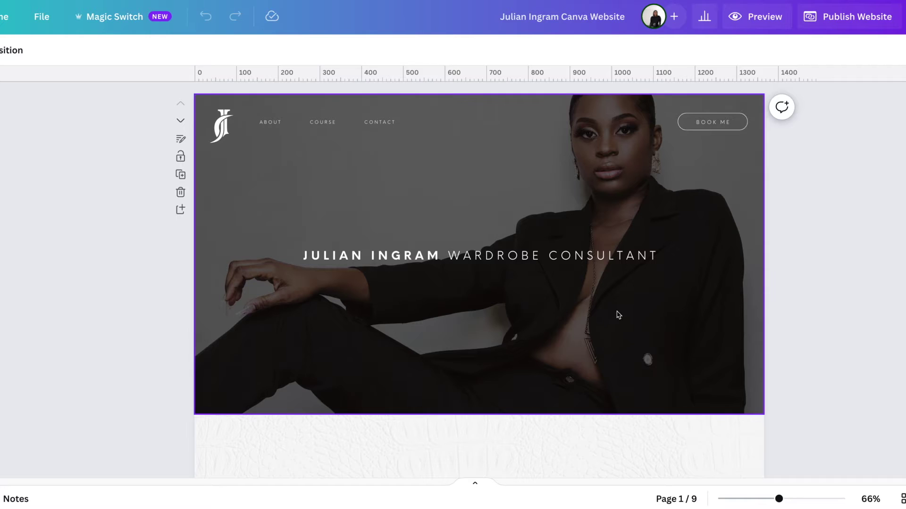
# Duplicate the Book A Consultation page.
pyautogui.scroll(-15, 607, 299)
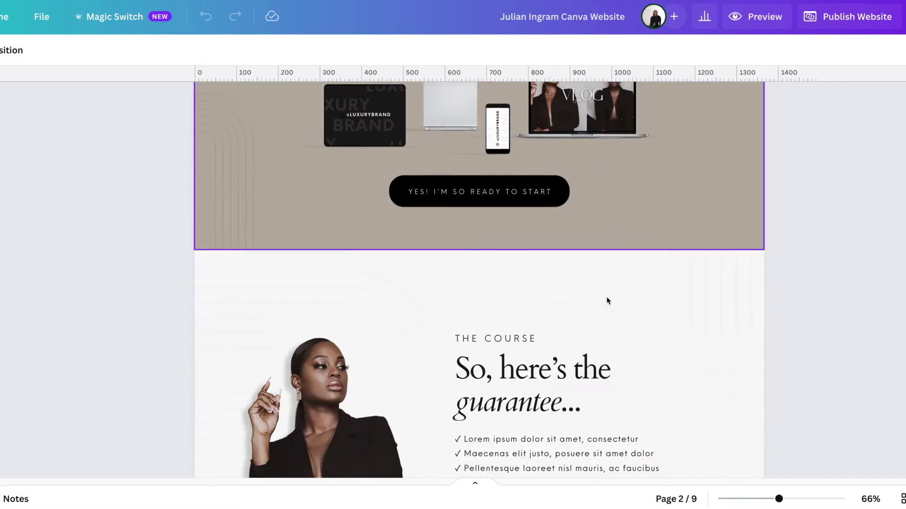
pyautogui.scroll(-20, 608, 289)
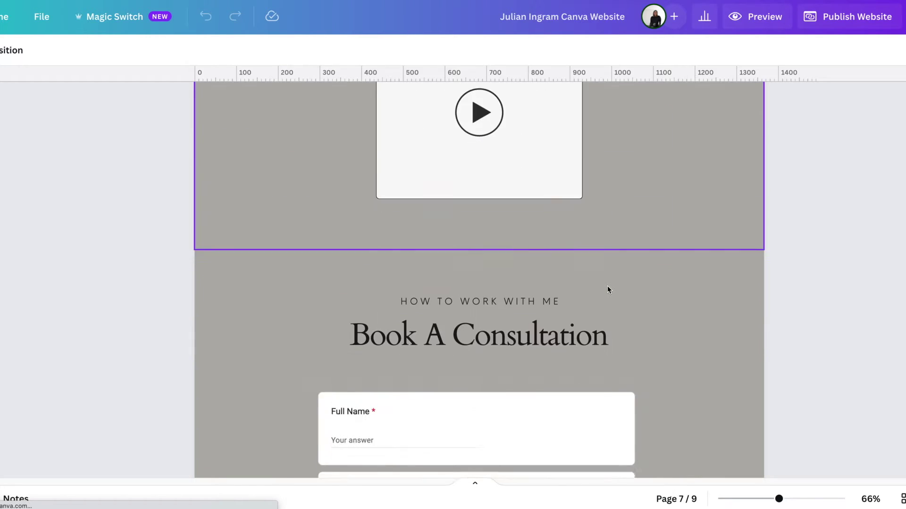
pyautogui.scroll(3, 607, 289)
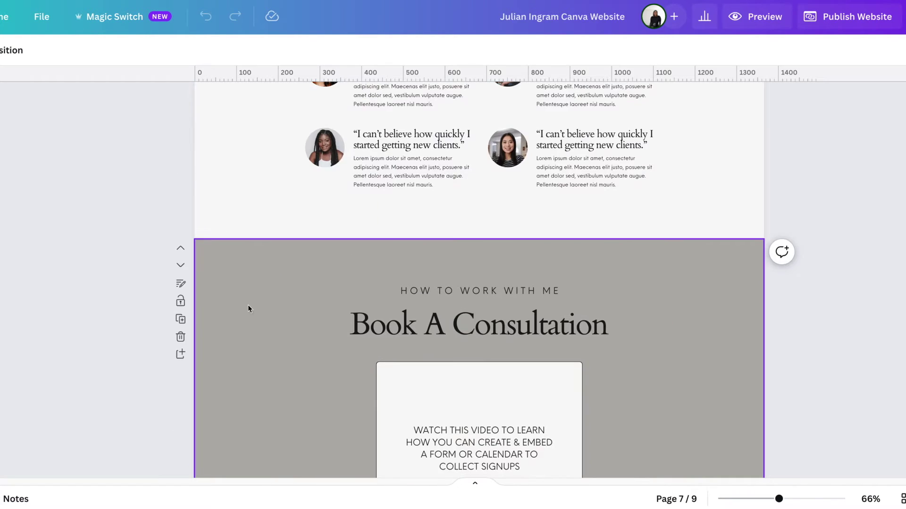
pyautogui.click(181, 323)
# Embed the copied Calendly scheduling link on the duplicated page.
pyautogui.press('/')
pyautogui.write('embed')
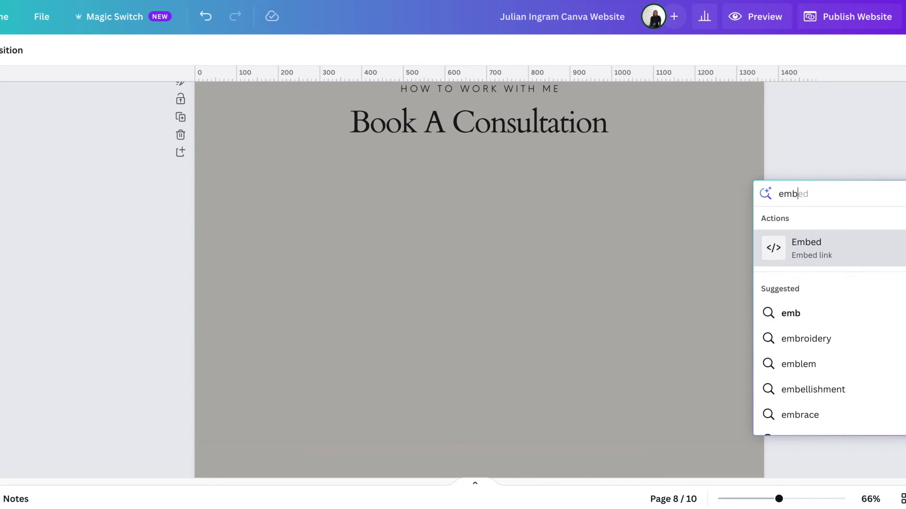
pyautogui.click(829, 248)
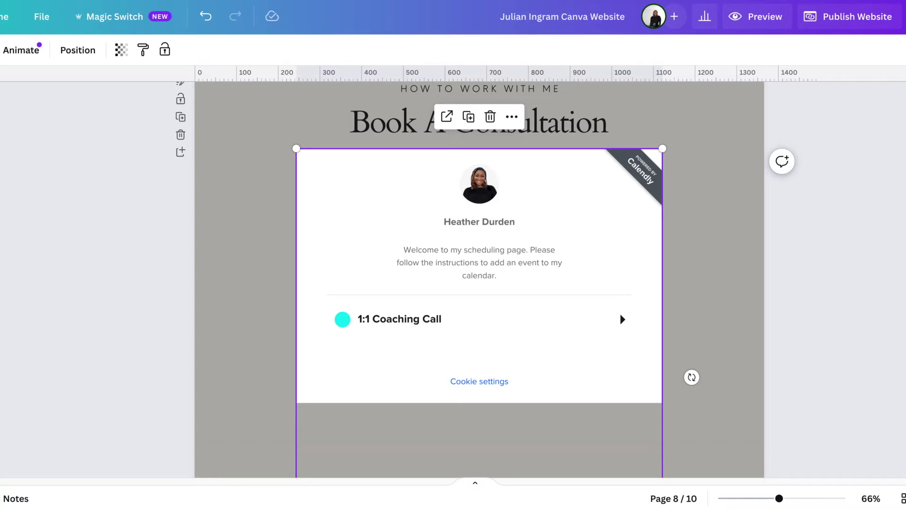
pyautogui.scroll(-4, 560, 352)
# Shrink the Calendly embed to 720 by 900 and centre it under the heading.
pyautogui.moveTo(663, 417); pyautogui.dragTo(597, 348)
pyautogui.scroll(3, 590, 340)
pyautogui.scroll(2, 604, 361)
pyautogui.scroll(4, 579, 311)
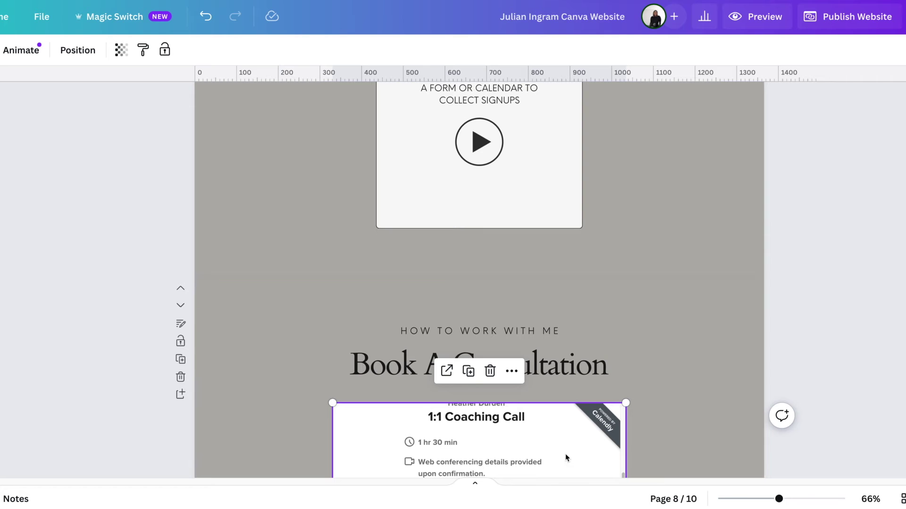
pyautogui.scroll(3, 561, 425)
# Recolour the page background to the embed's white (#FFFFFF) with the eyedropper.
pyautogui.doubleClick(712, 373)
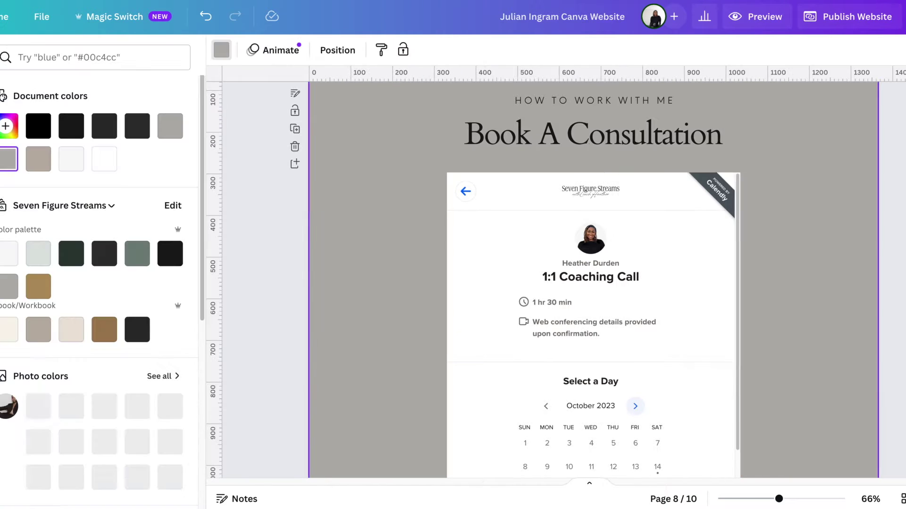
pyautogui.click(5, 126)
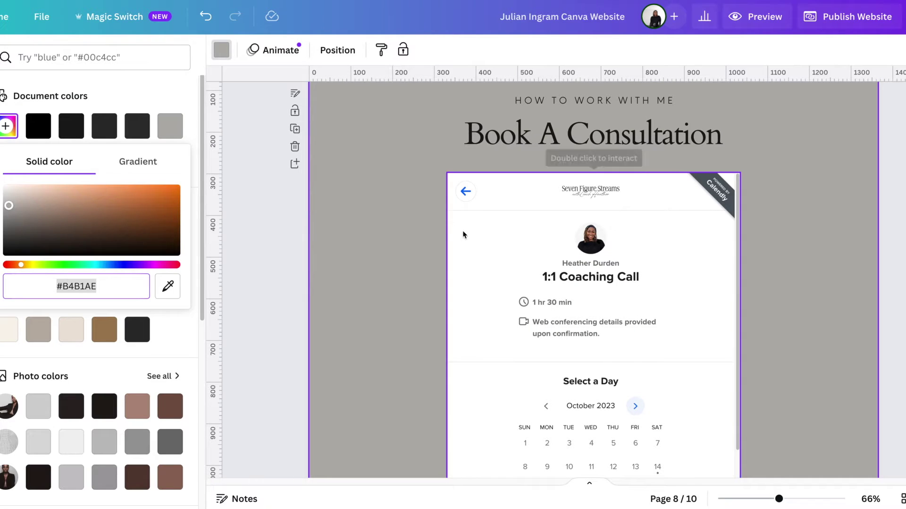
pyautogui.click(169, 286)
pyautogui.click(463, 236)
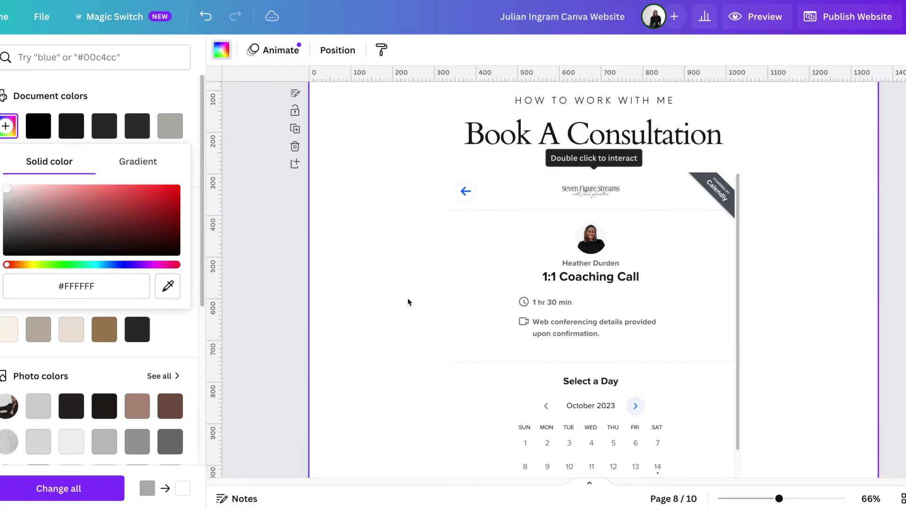
pyautogui.scroll(-3, 669, 350)
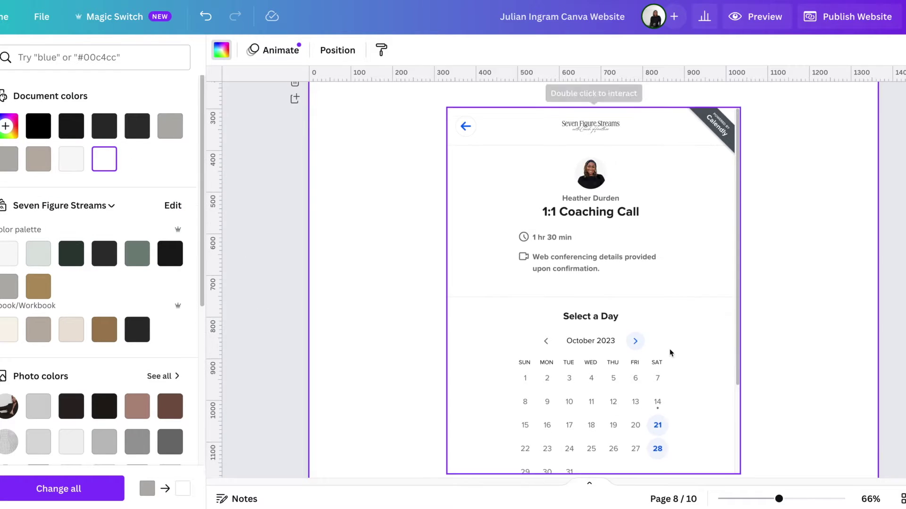
pyautogui.click(716, 309)
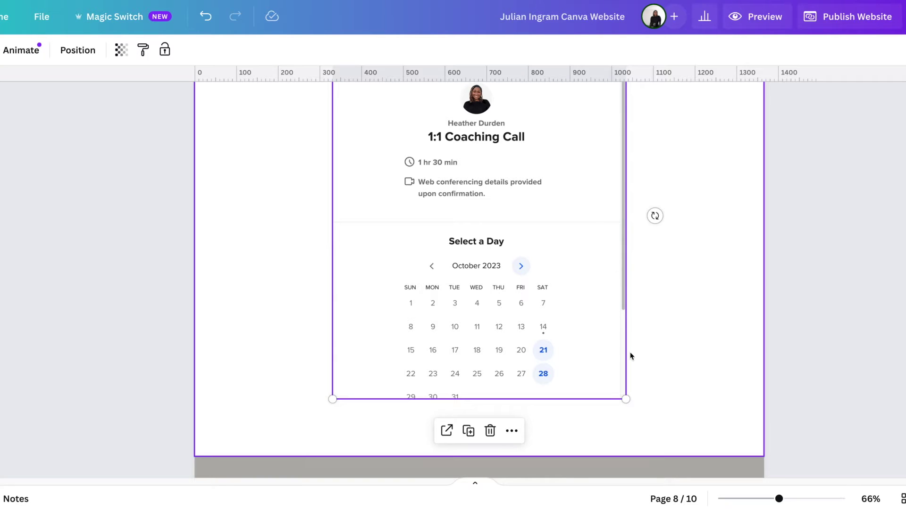
# Book a test 11:30am slot on Saturday, October 21, 2023, entering a test name and email.
pyautogui.scroll(2, 645, 391)
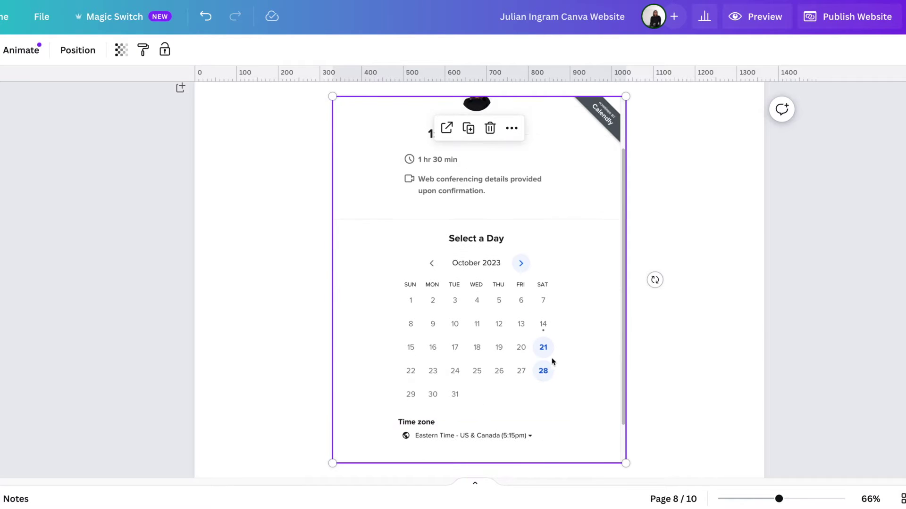
pyautogui.click(542, 347)
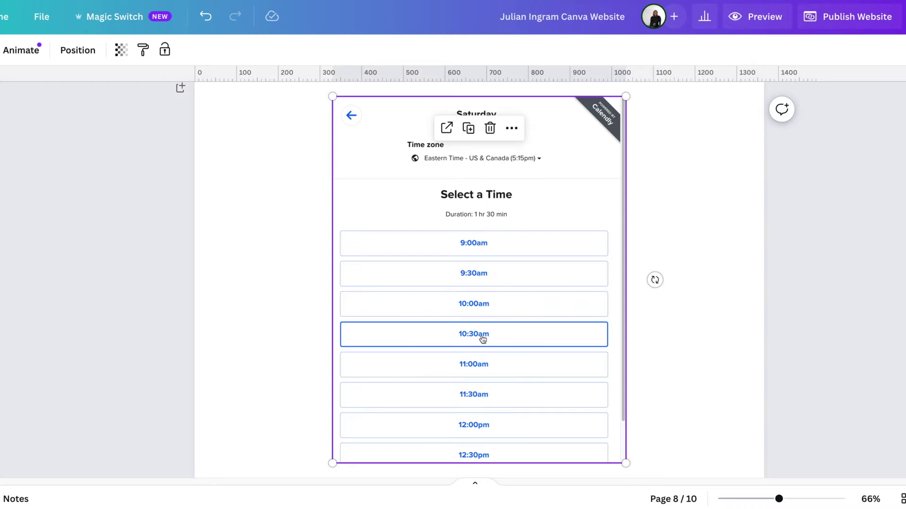
pyautogui.click(503, 395)
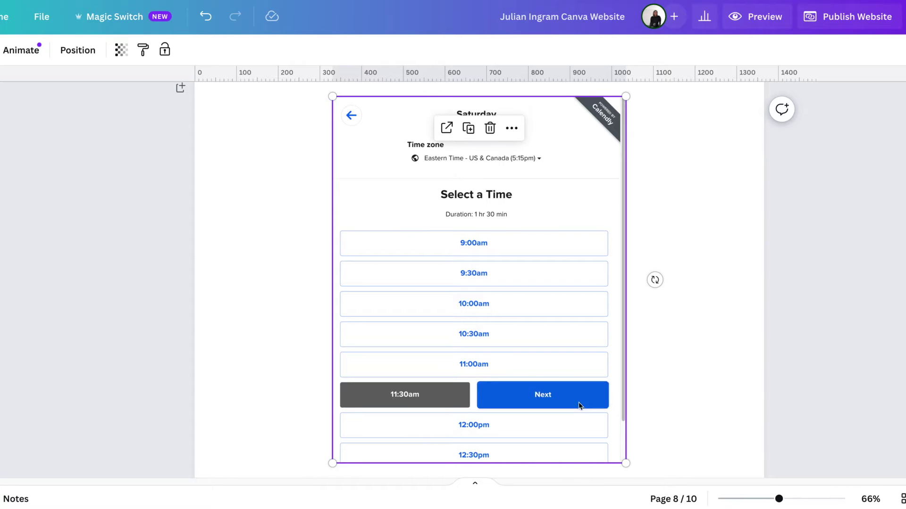
pyautogui.click(580, 406)
pyautogui.scroll(-2, 536, 277)
pyautogui.click(470, 242)
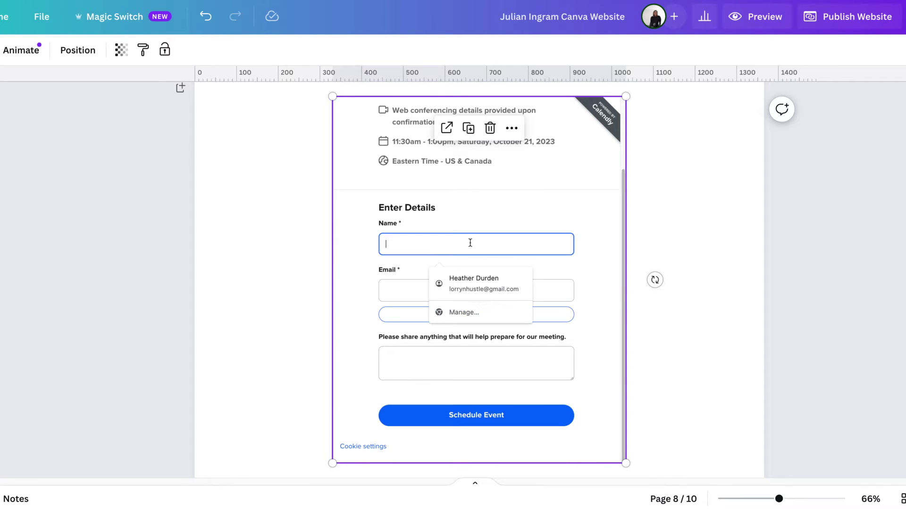
pyautogui.write('Test')
pyautogui.click(476, 290)
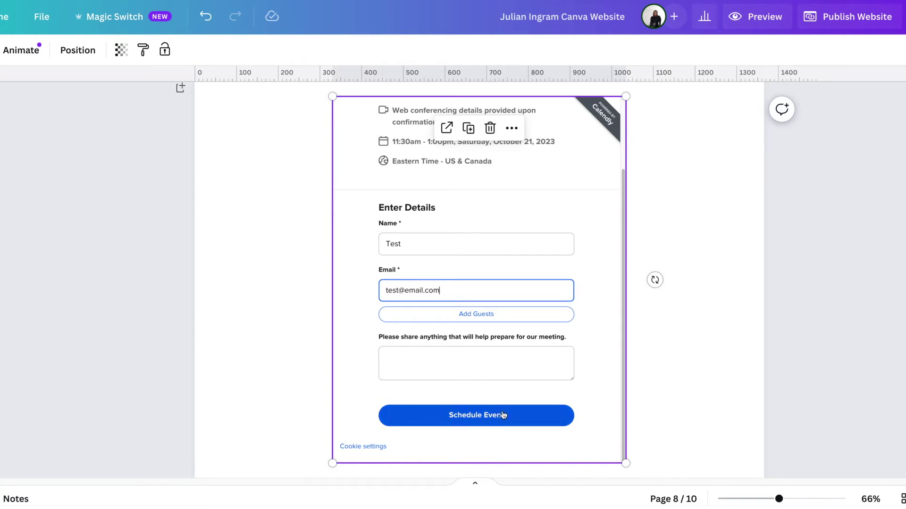
pyautogui.click(547, 414)
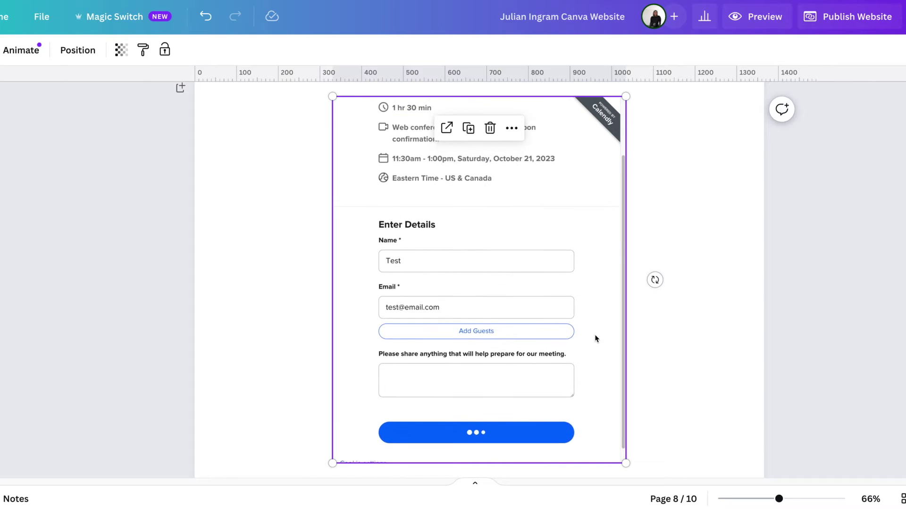
# Add a square and stretch it into a tall bar along the embed's right edge.
pyautogui.press('r')
pyautogui.moveTo(596, 216); pyautogui.dragTo(805, 364)
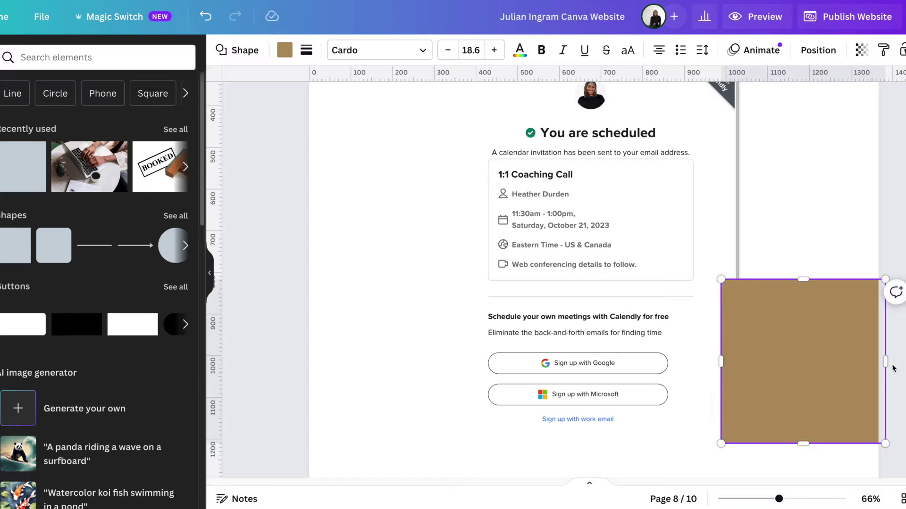
pyautogui.moveTo(885, 362); pyautogui.dragTo(754, 368)
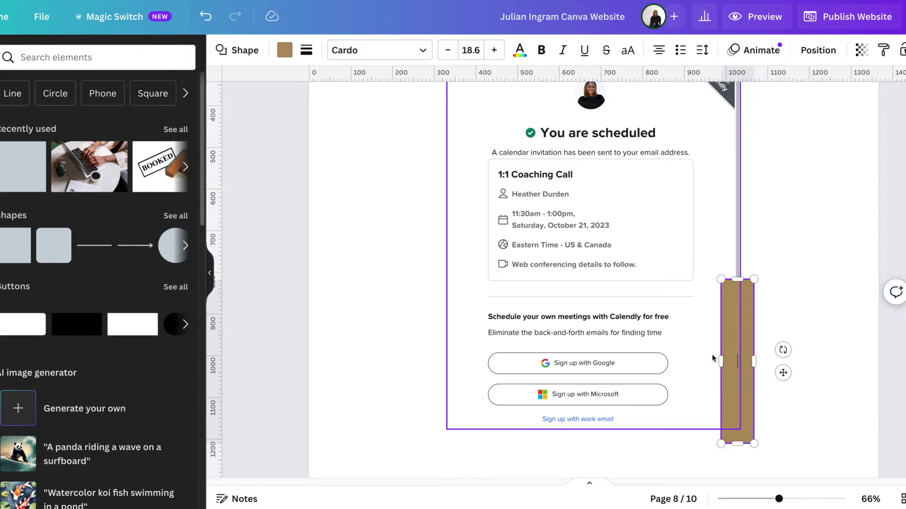
pyautogui.moveTo(738, 325); pyautogui.dragTo(742, 306)
pyautogui.moveTo(744, 276); pyautogui.dragTo(744, 54)
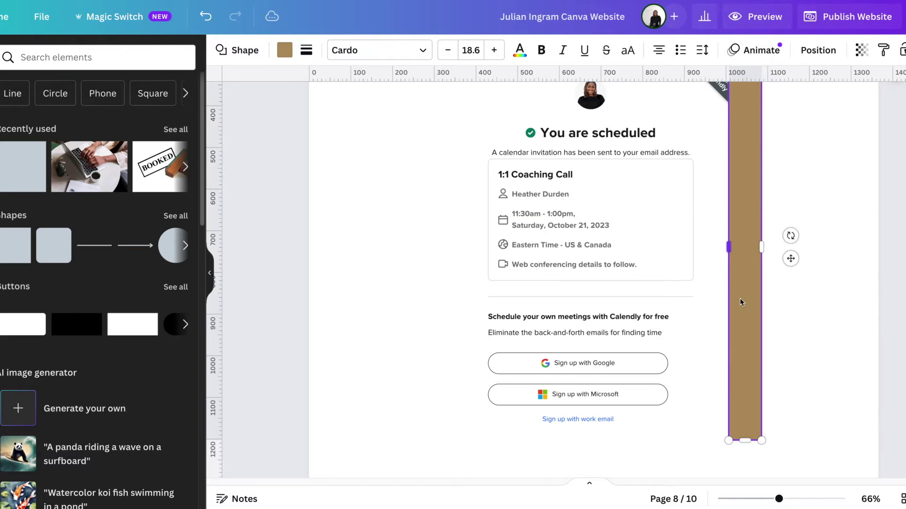
pyautogui.scroll(1, 742, 121)
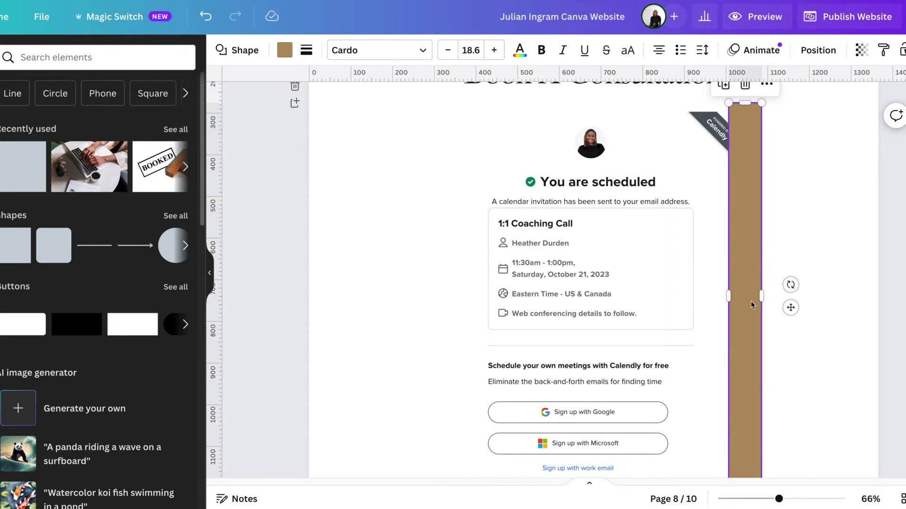
# Duplicate the bar, shorten the copy and rotate it to -50°, then select both shapes.
pyautogui.hotkey('ctrl', 'd')
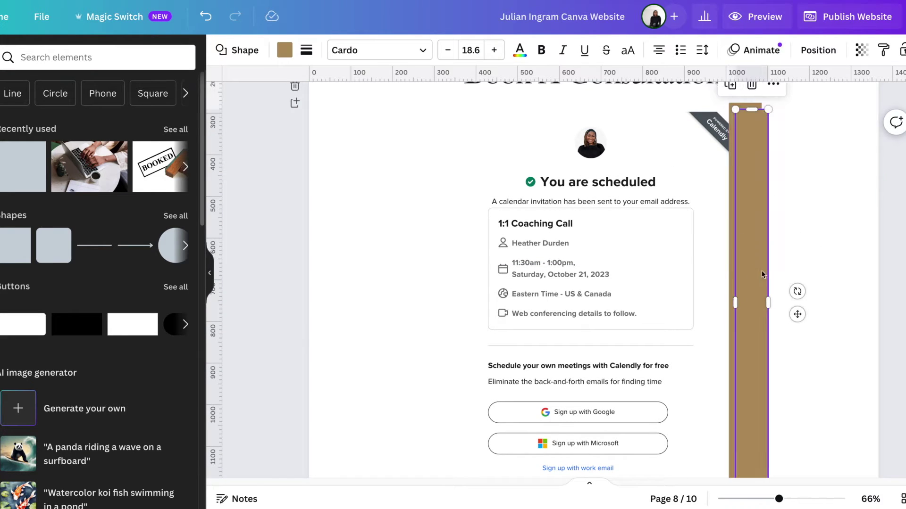
pyautogui.scroll(-2, 755, 409)
pyautogui.moveTo(751, 396); pyautogui.dragTo(755, 97)
pyautogui.scroll(3, 765, 305)
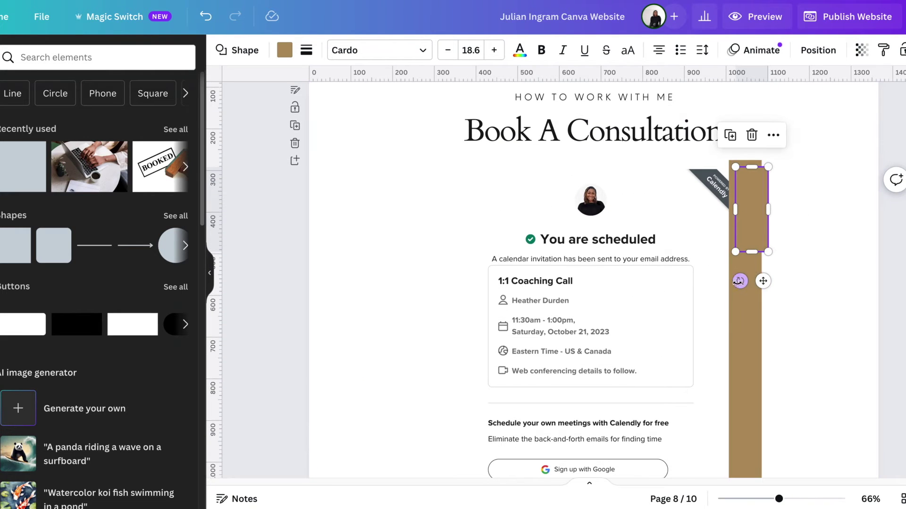
pyautogui.moveTo(740, 280); pyautogui.dragTo(734, 198)
pyautogui.keyDown('shift'); pyautogui.click(745, 188); pyautogui.keyUp('shift')
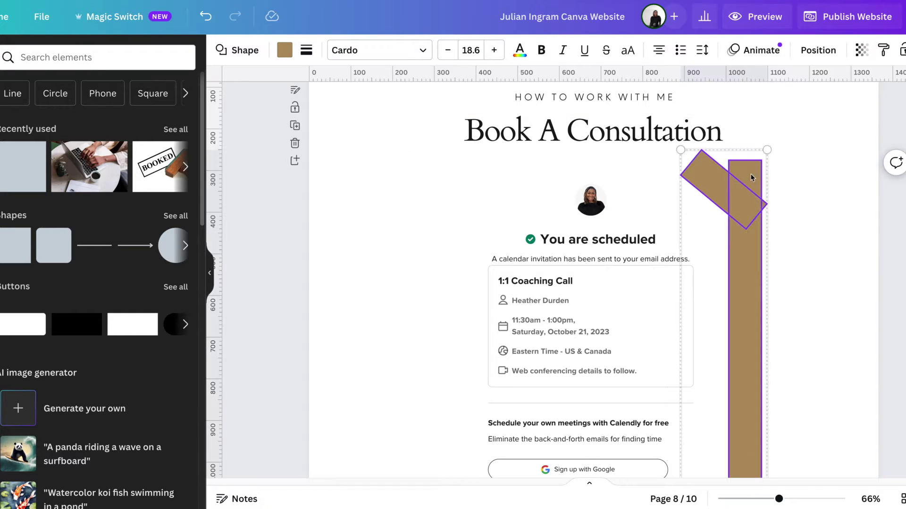
# Fill both covering shapes with the page's white using the eyedropper.
pyautogui.click(285, 49)
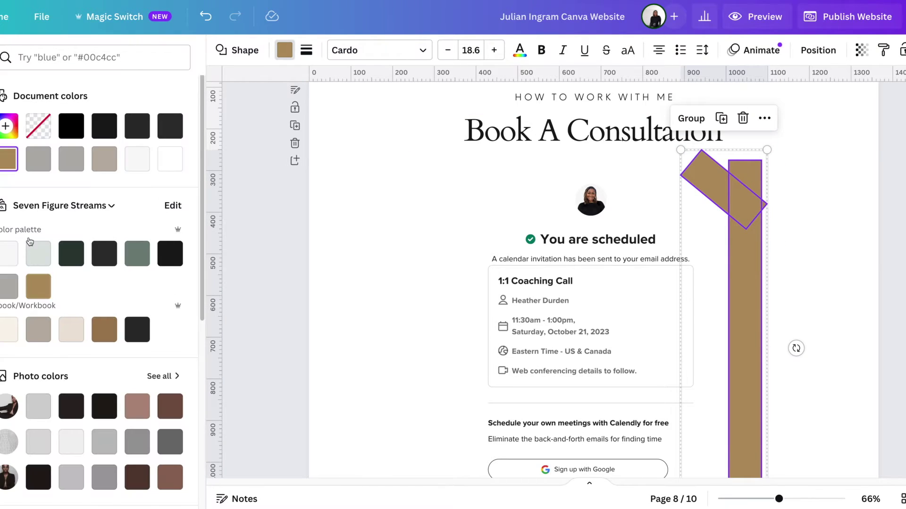
pyautogui.click(5, 126)
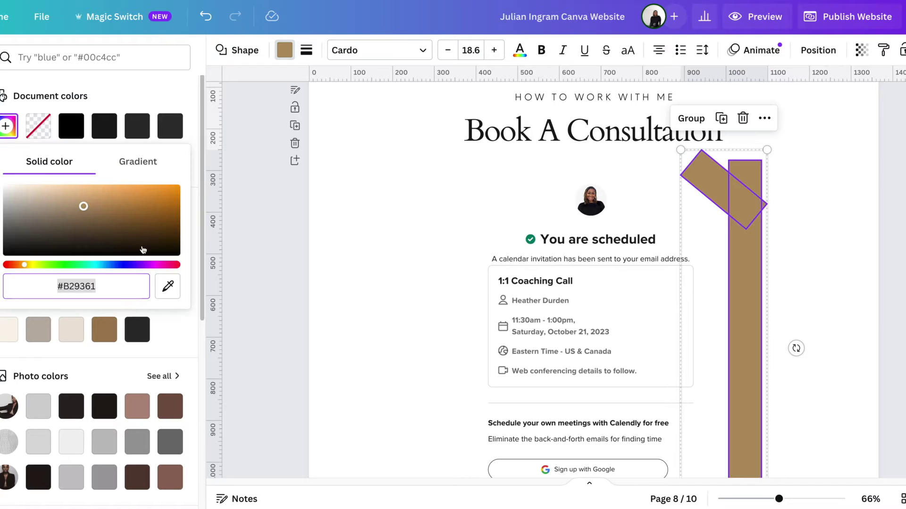
pyautogui.click(171, 288)
pyautogui.click(344, 194)
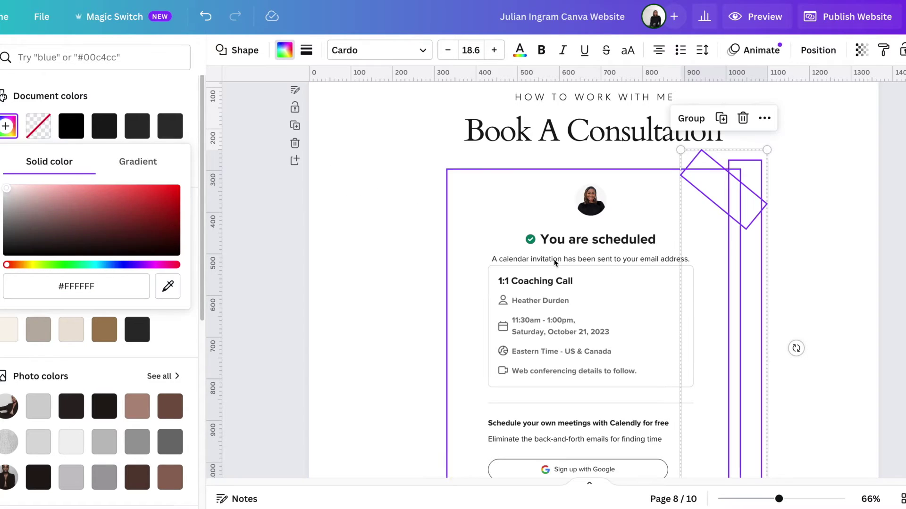
pyautogui.click(818, 305)
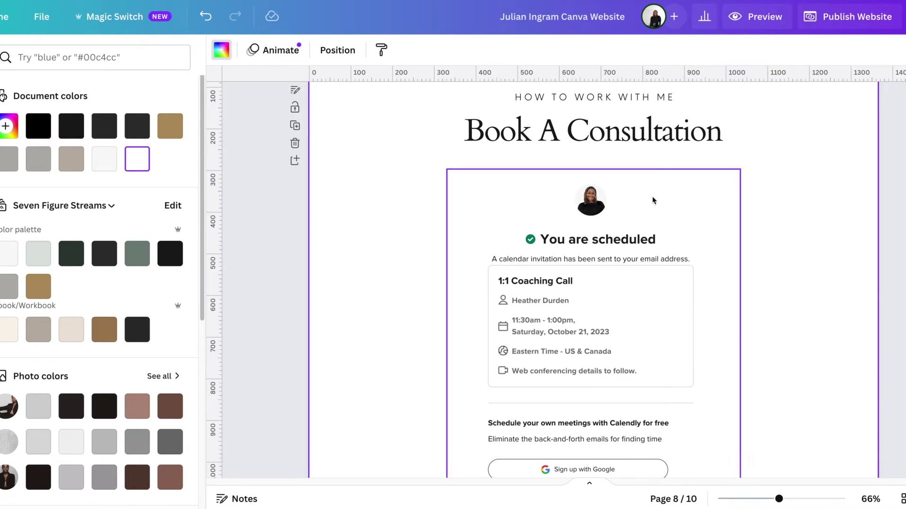
# Group the Calendly embed together with both covering shapes.
pyautogui.scroll(-3, 830, 368)
pyautogui.scroll(-1, 800, 421)
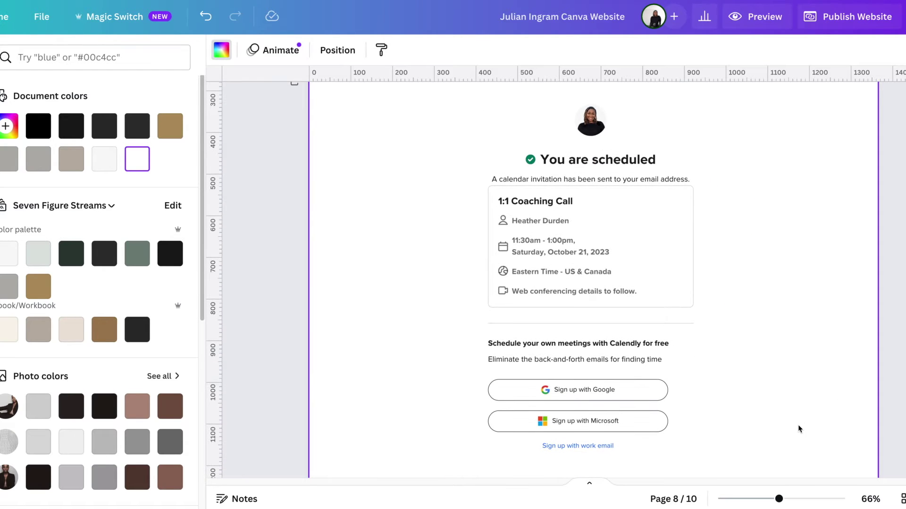
pyautogui.moveTo(796, 455); pyautogui.dragTo(433, 85)
pyautogui.scroll(5, 660, 250)
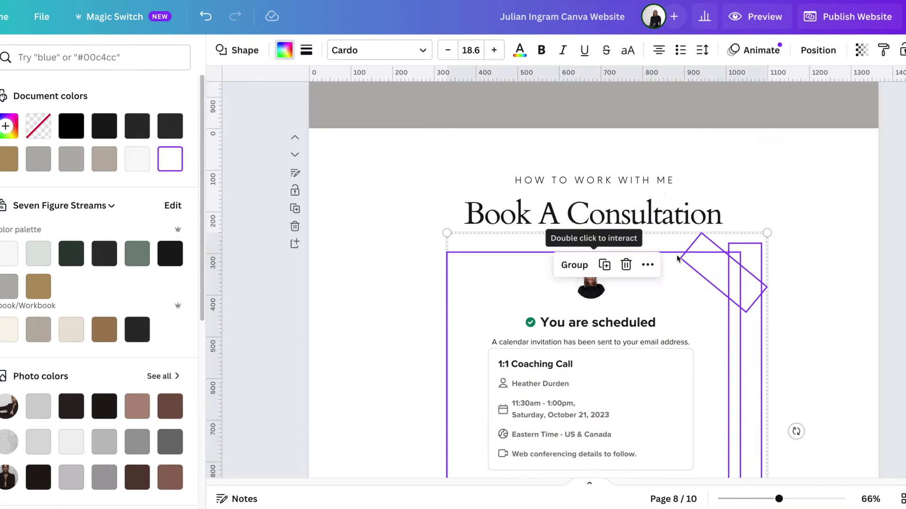
pyautogui.press('Escape')
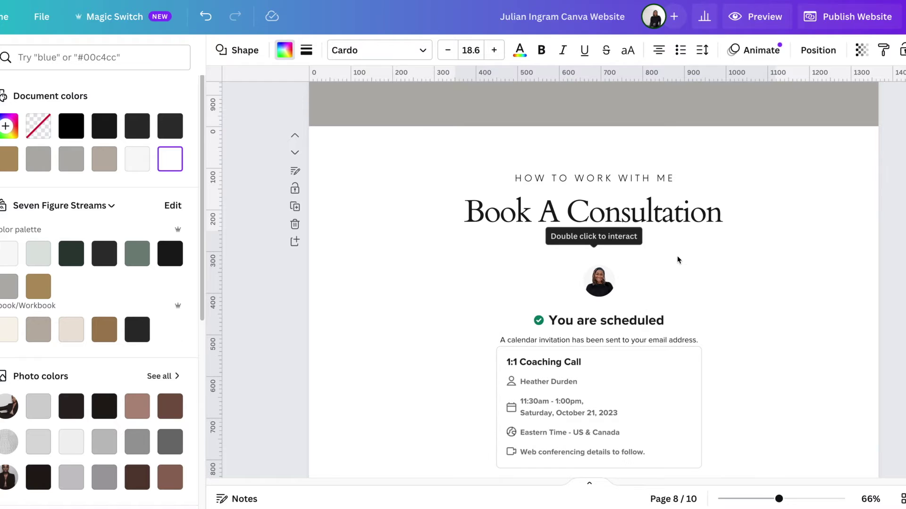
pyautogui.click(677, 260)
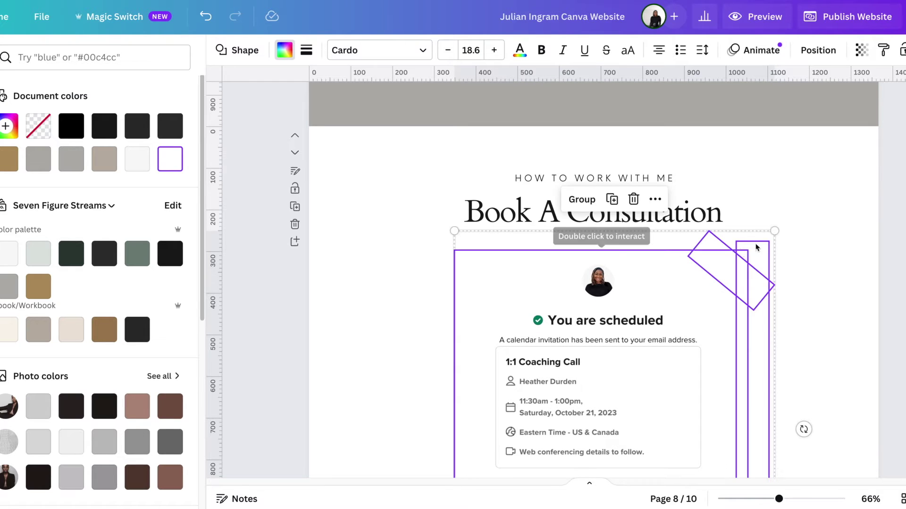
pyautogui.click(829, 315)
pyautogui.scroll(-5, 640, 319)
pyautogui.click(610, 393)
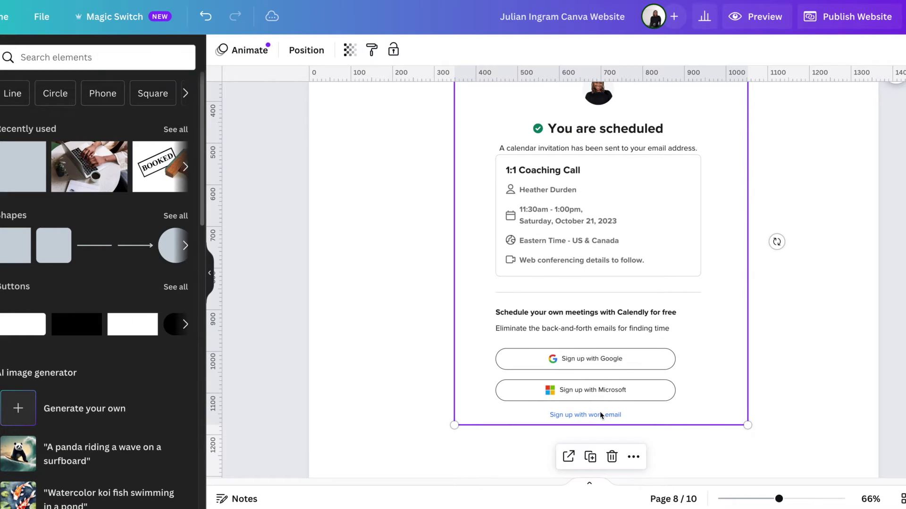
pyautogui.scroll(2, 664, 358)
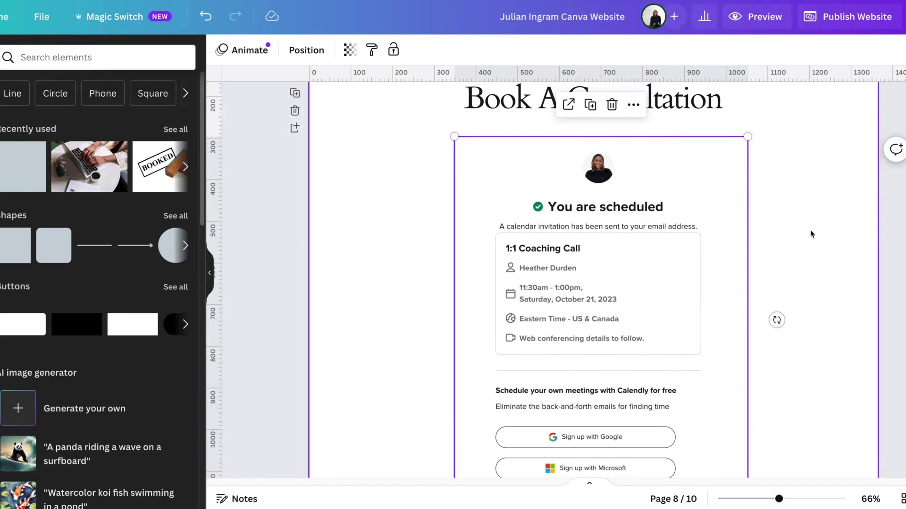
pyautogui.moveTo(849, 299); pyautogui.dragTo(489, 133)
pyautogui.hotkey('ctrl', 'g')
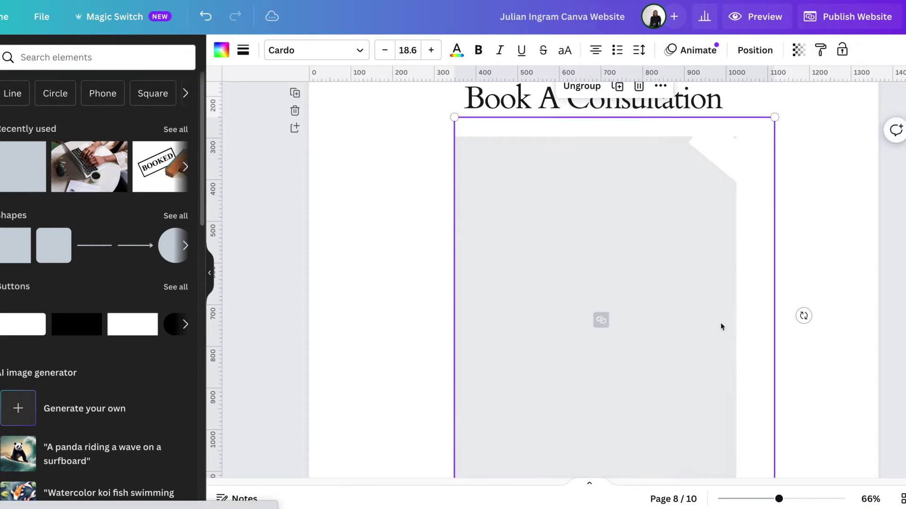
pyautogui.scroll(-3, 843, 248)
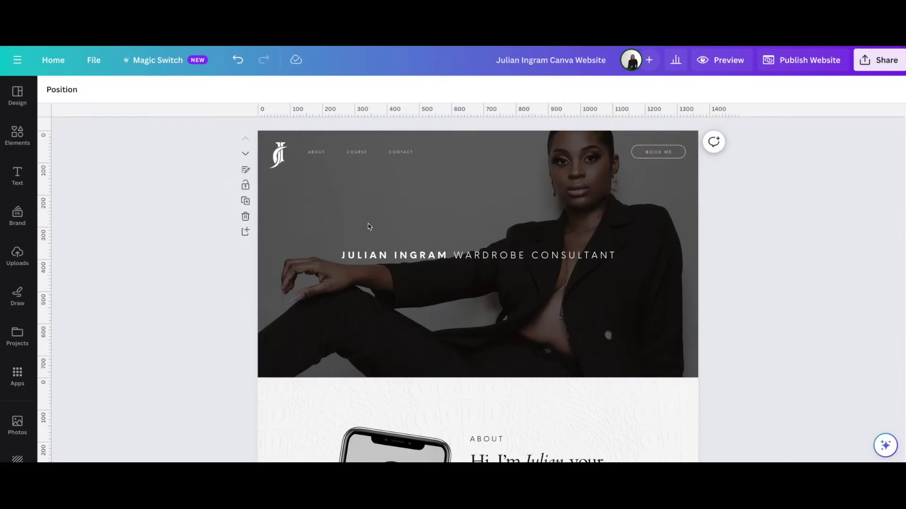
# Duplicate the Book A Consultation page, then open the New items list in Google Drive's My Drive.
pyautogui.scroll(-5, 552, 363)
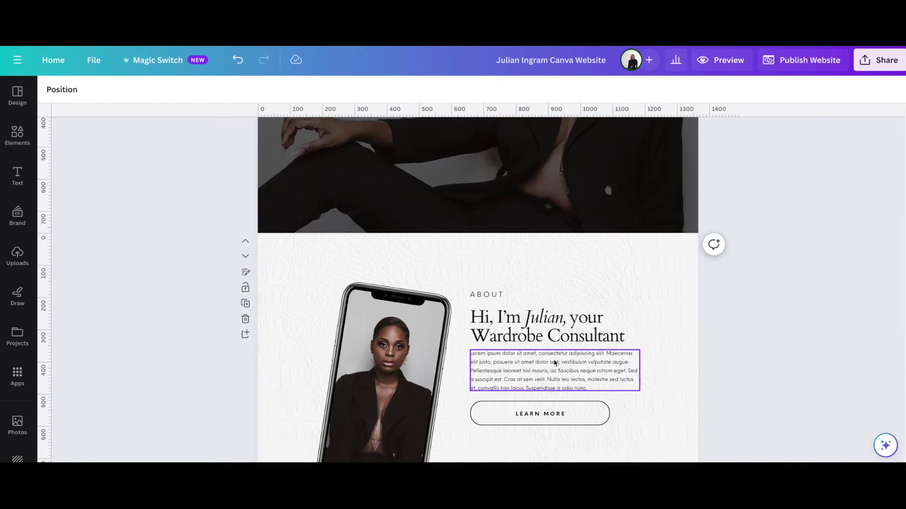
pyautogui.scroll(-3, 555, 360)
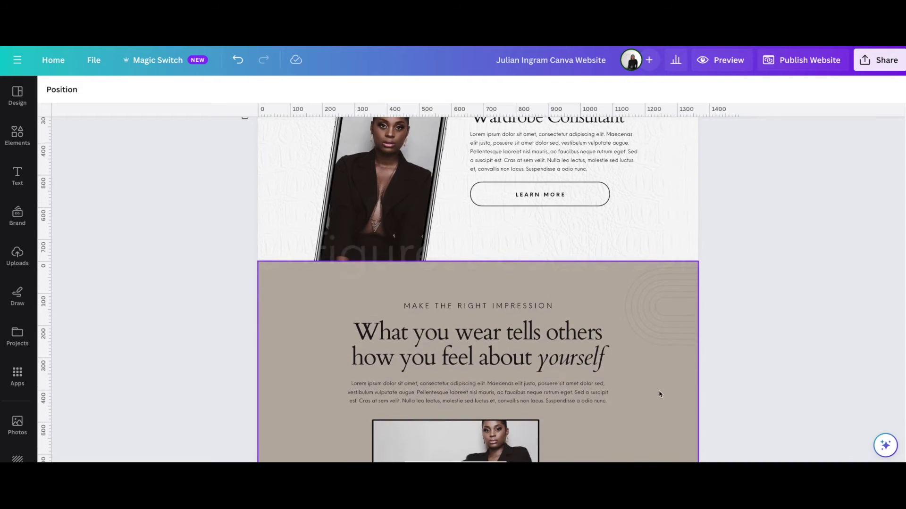
pyautogui.scroll(-6, 659, 394)
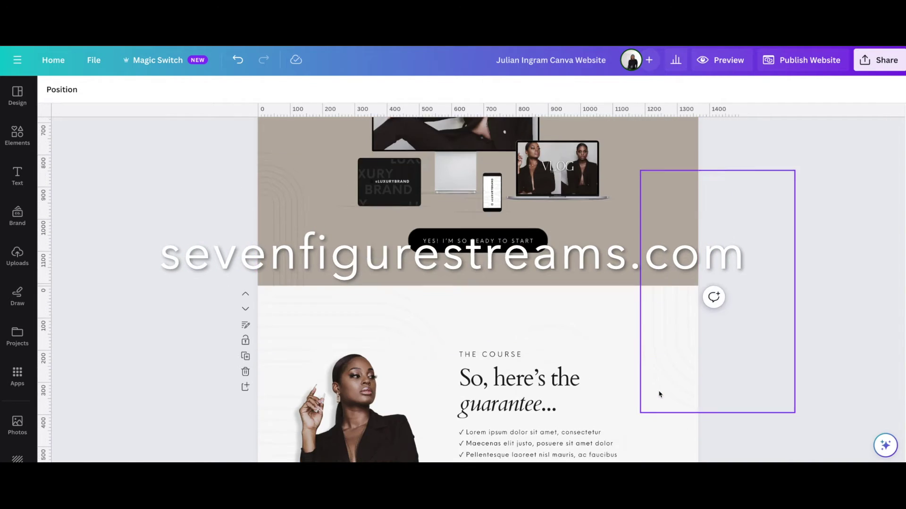
pyautogui.scroll(-7, 659, 394)
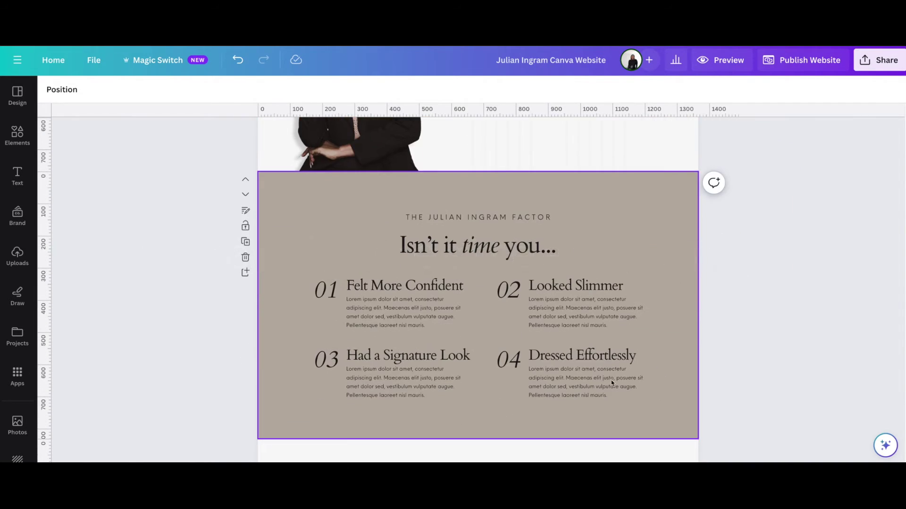
pyautogui.scroll(-8, 689, 330)
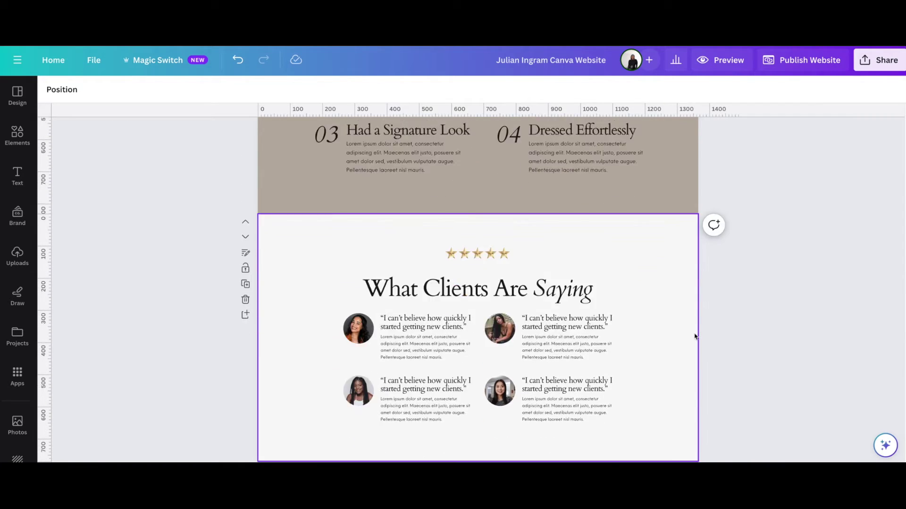
pyautogui.scroll(-3, 694, 336)
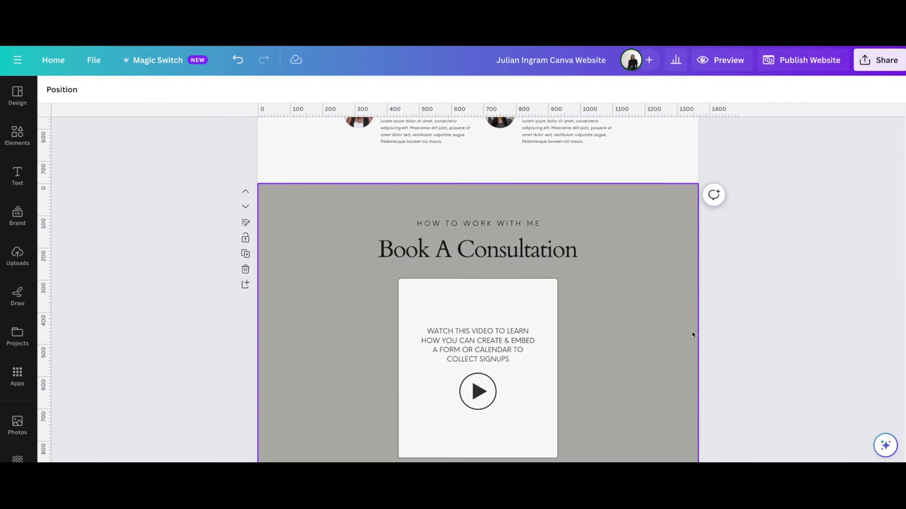
pyautogui.scroll(-1, 692, 335)
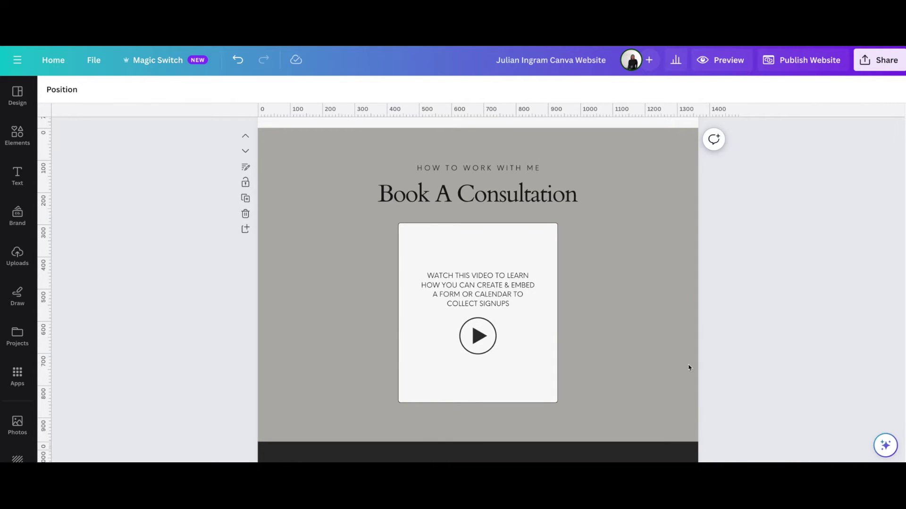
pyautogui.click(245, 198)
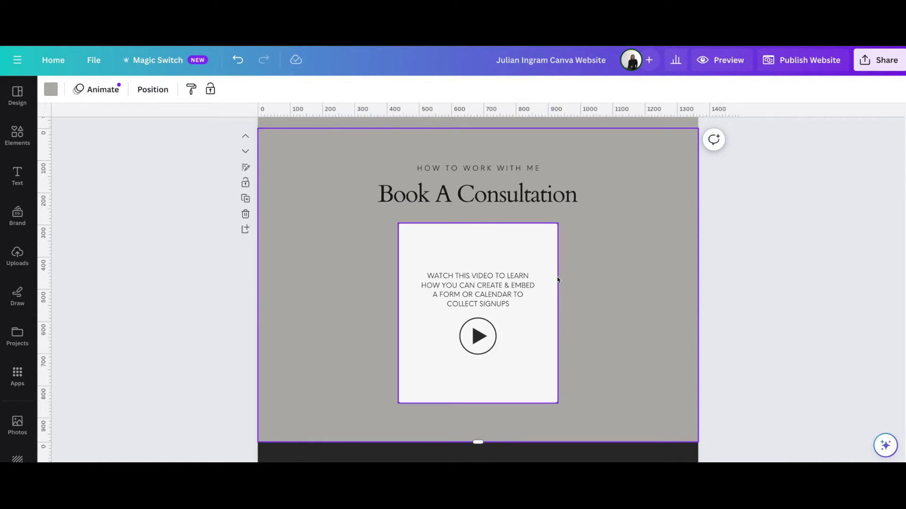
pyautogui.moveTo(707, 421); pyautogui.dragTo(372, 227)
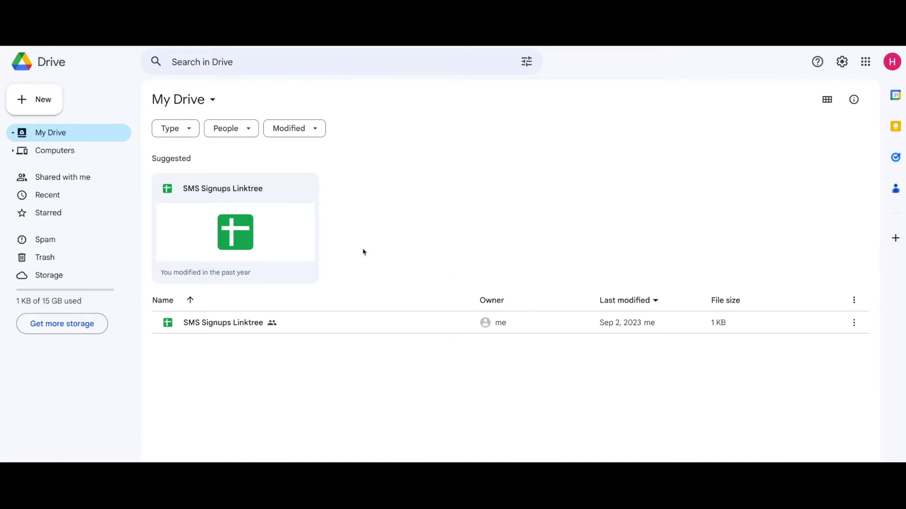
pyautogui.click(193, 103)
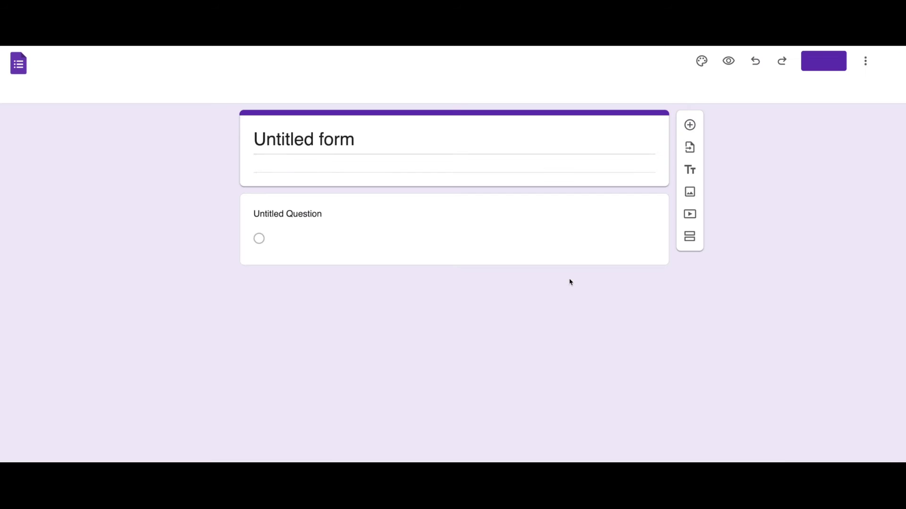
# Title the form 'Test Form for Canva Website' and add a short-answer Full Name question.
pyautogui.click(315, 143)
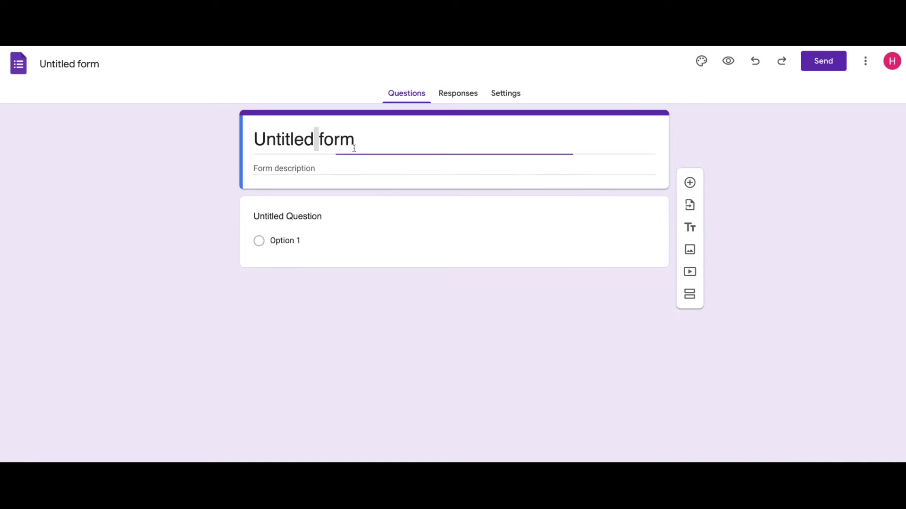
pyautogui.tripleClick(328, 142)
pyautogui.write('Test Form for Canva Website')
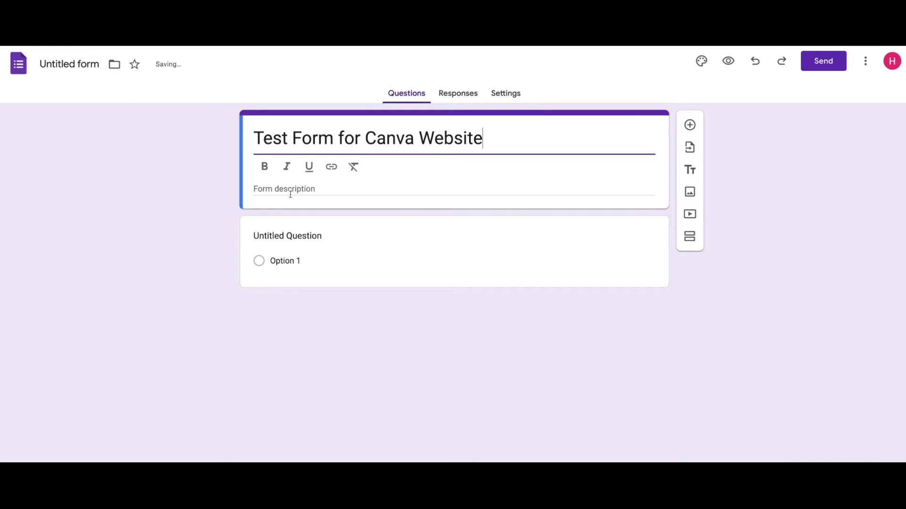
pyautogui.click(306, 238)
pyautogui.write('Full Name')
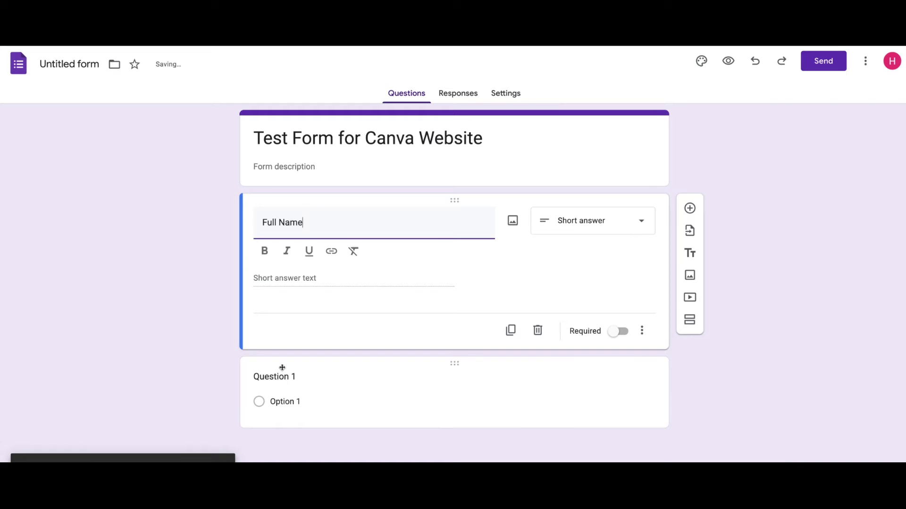
pyautogui.click(281, 374)
# Add an Email Address question and make both questions required.
pyautogui.click(282, 305)
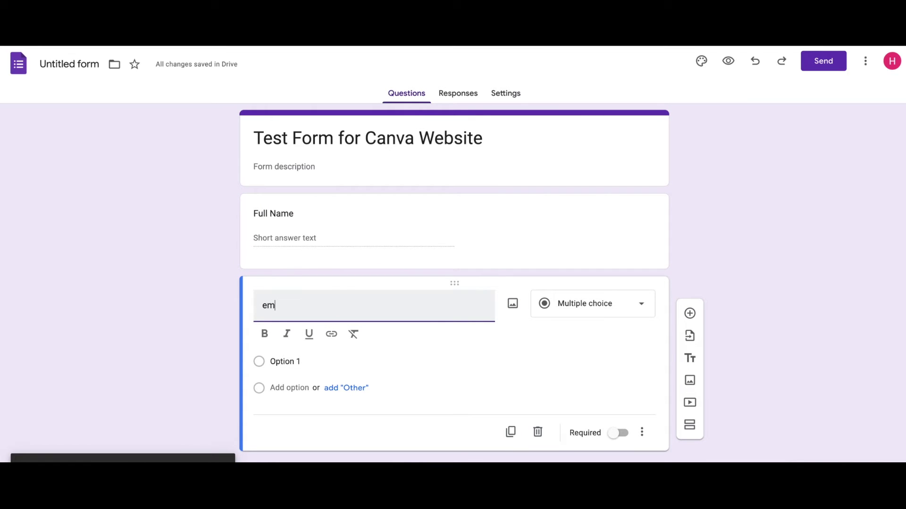
pyautogui.press('BackSpace')
pyautogui.press('BackSpace')
pyautogui.press('BackSpace')
pyautogui.press('BackSpace')
pyautogui.write('Email Address')
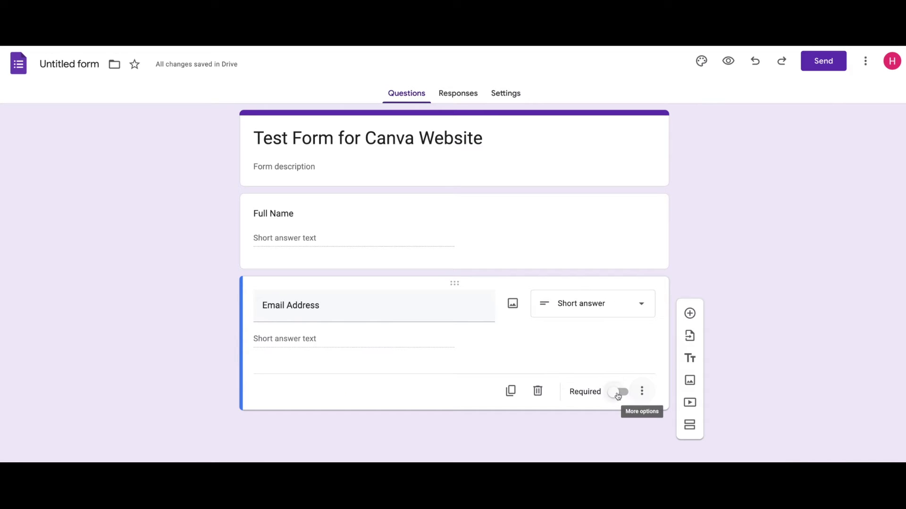
pyautogui.click(621, 392)
pyautogui.click(567, 244)
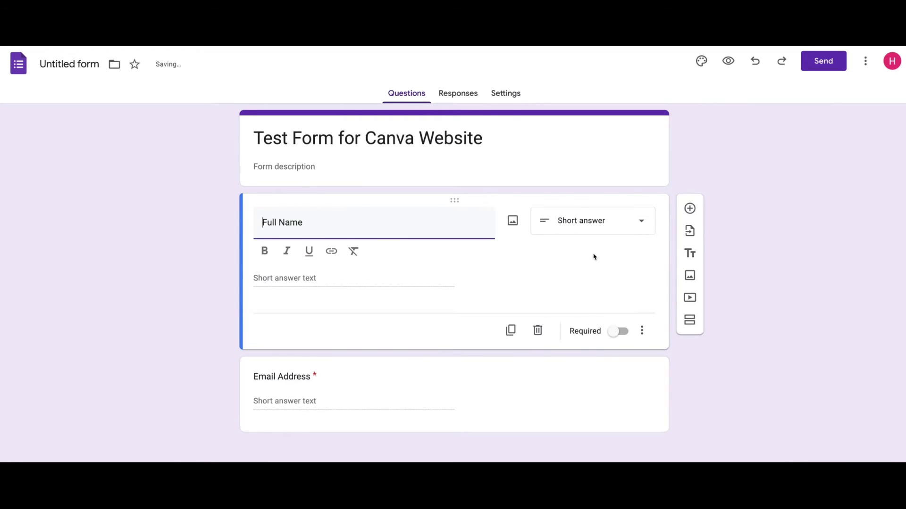
pyautogui.click(619, 315)
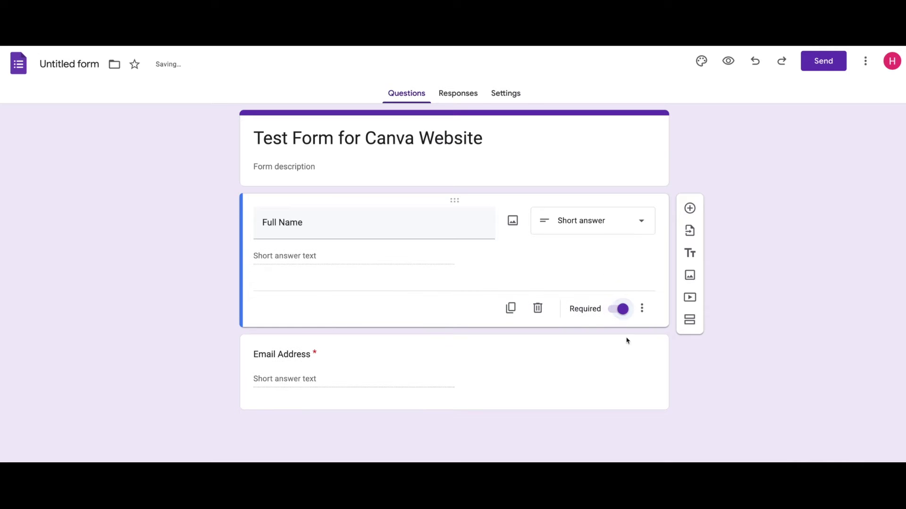
pyautogui.click(507, 391)
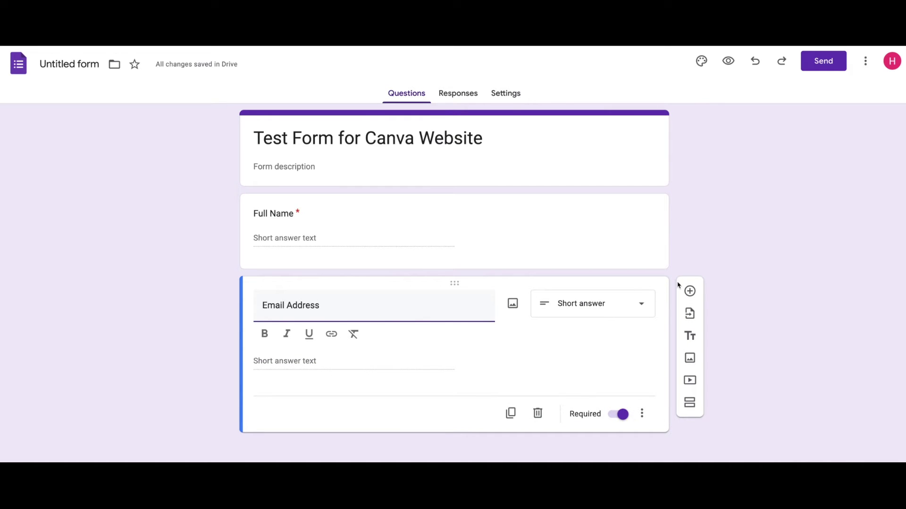
# Add a 'Choose Your Course:' question with option Canva Masters Course (Friday, November 11, 2023 - 6:00 PM EST).
pyautogui.click(690, 291)
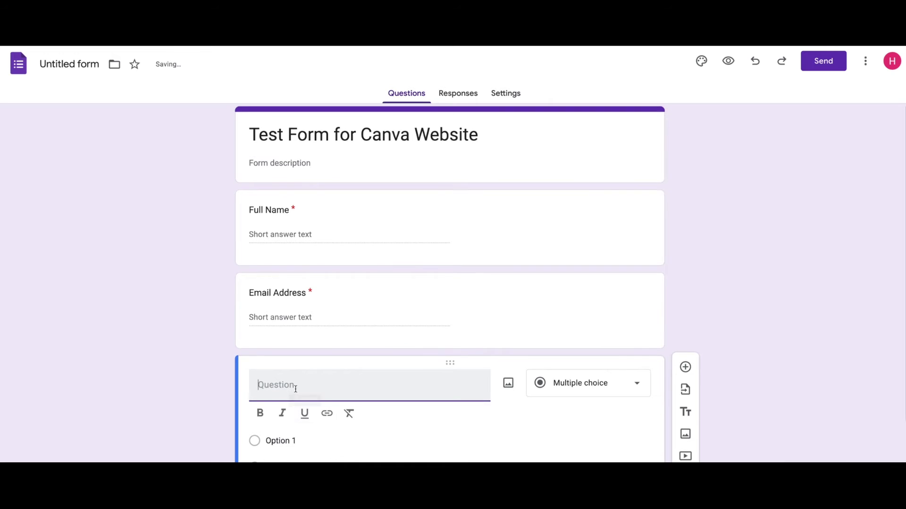
pyautogui.write('Choos')
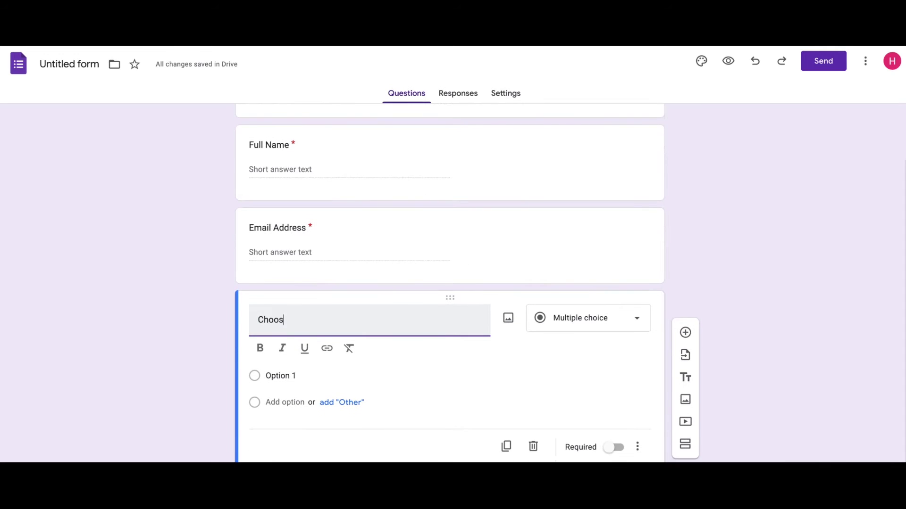
pyautogui.write('e Your Course:')
pyautogui.click(292, 376)
pyautogui.write('C')
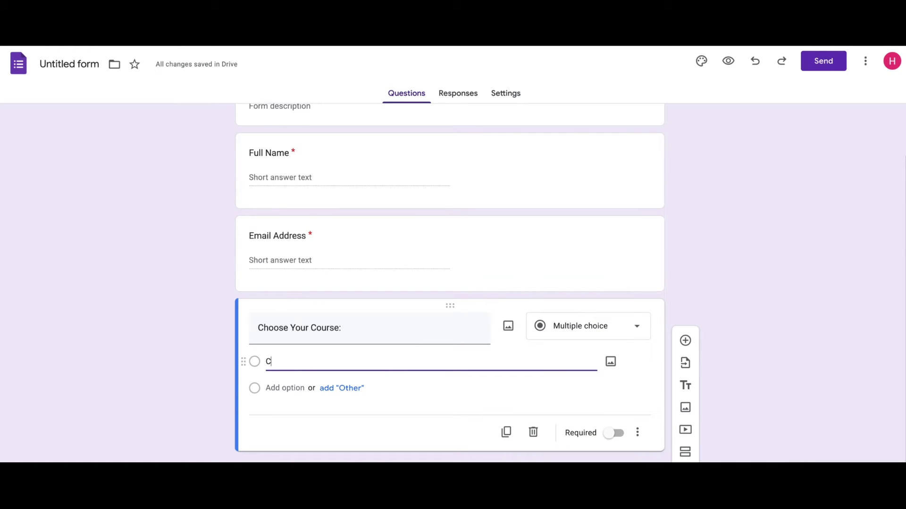
pyautogui.write('anva Masters ')
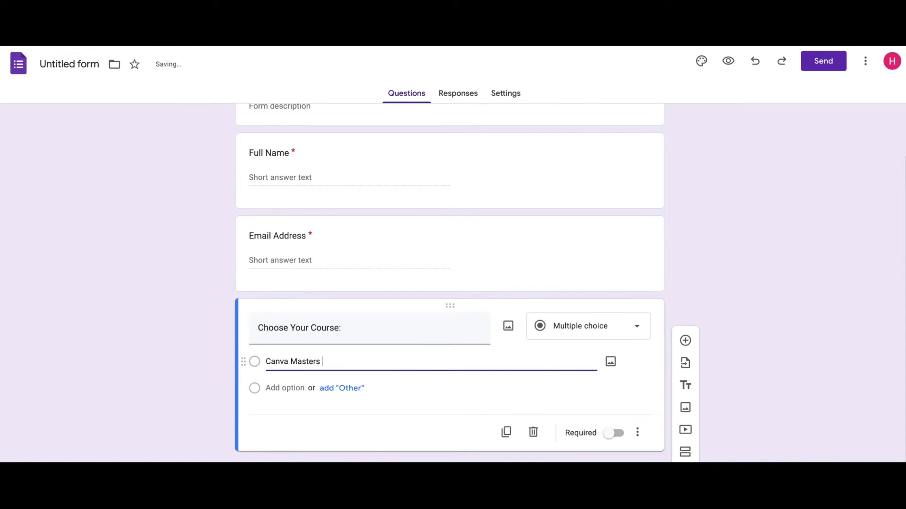
pyautogui.write('Course')
pyautogui.write('Canva Web')
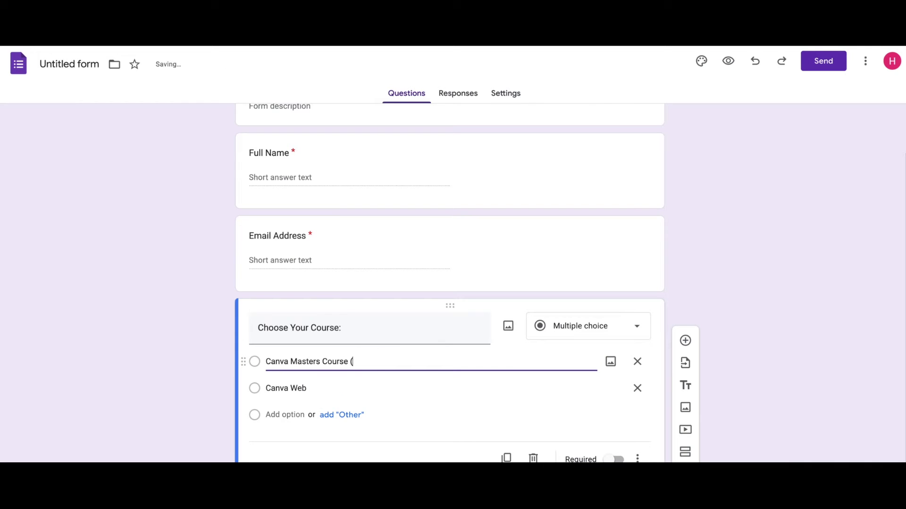
pyautogui.write('(Friday, November 11,')
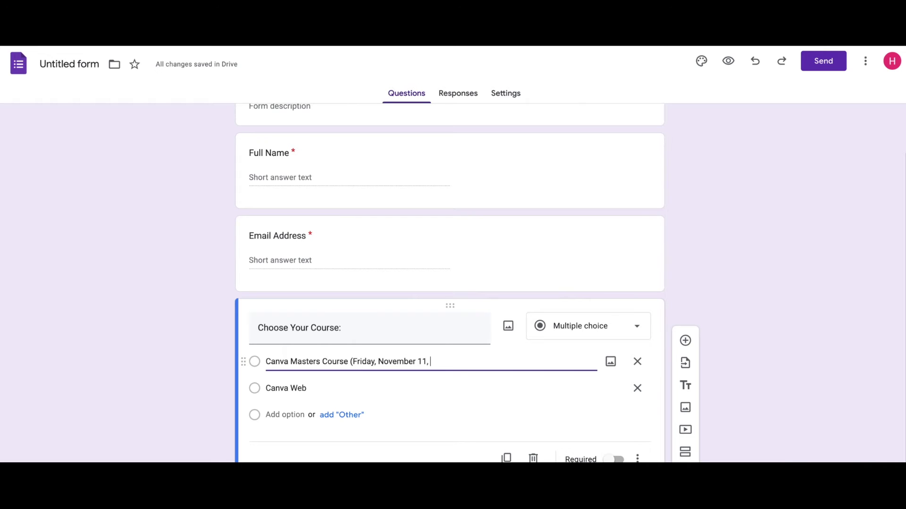
pyautogui.write(' 2023)')
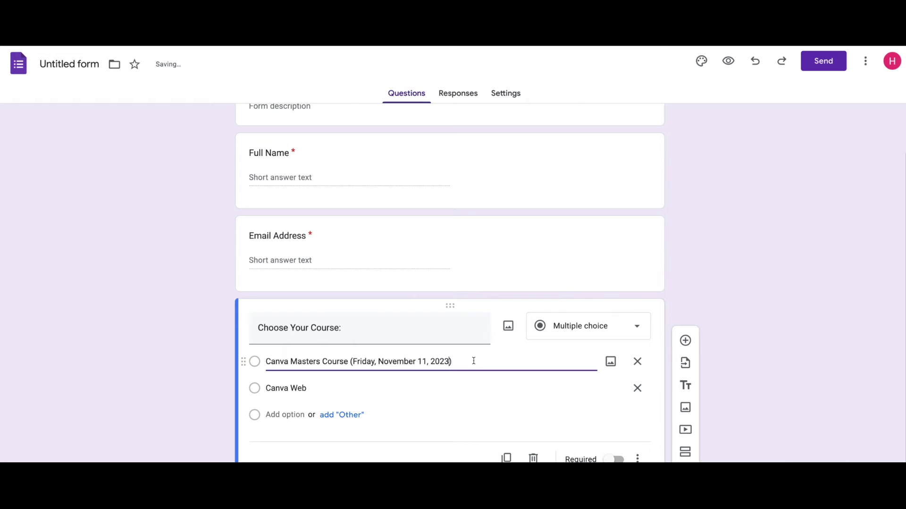
pyautogui.press('Left')
pyautogui.write('- 6:00 PM EST')
# Add a Canva Web Course option with the same date and time, and make the question a required dropdown.
pyautogui.moveTo(354, 362); pyautogui.dragTo(501, 362)
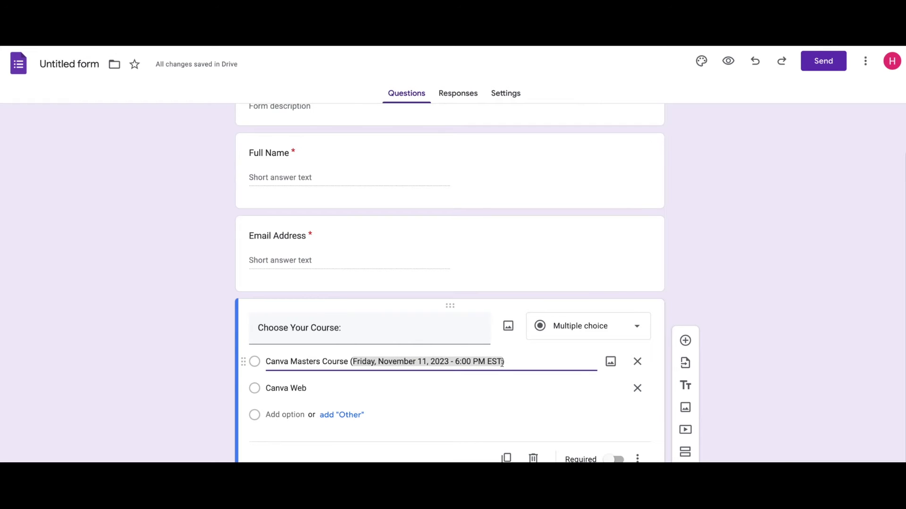
pyautogui.click(313, 388)
pyautogui.click(343, 388)
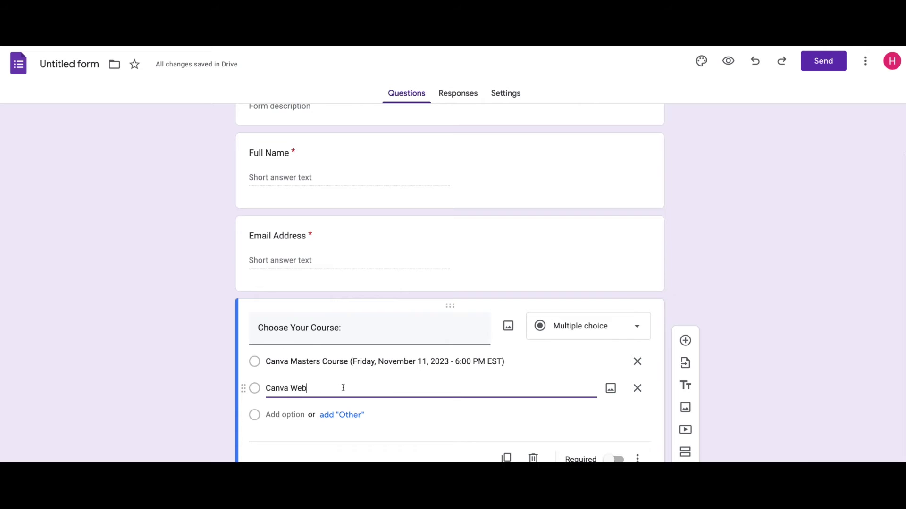
pyautogui.write('Course')
pyautogui.write('Friday, November 11, 2023 - 6:00 PM EST')
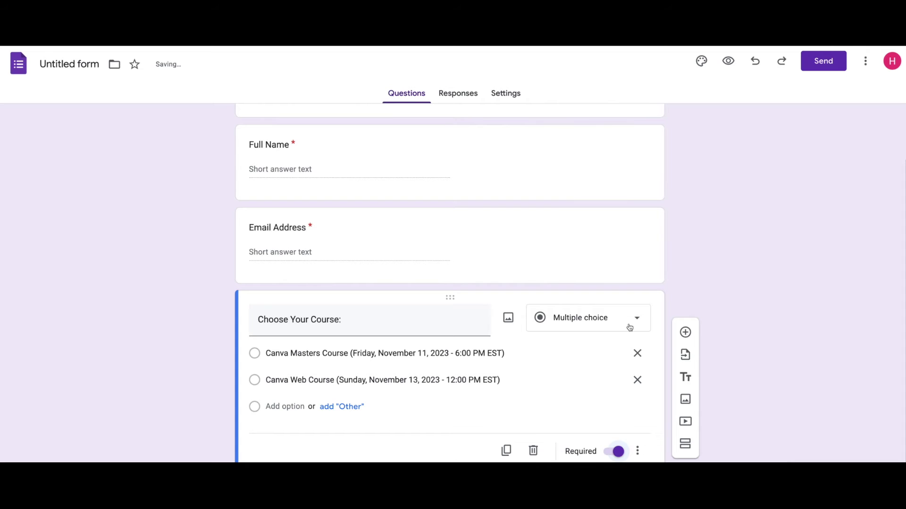
pyautogui.click(630, 326)
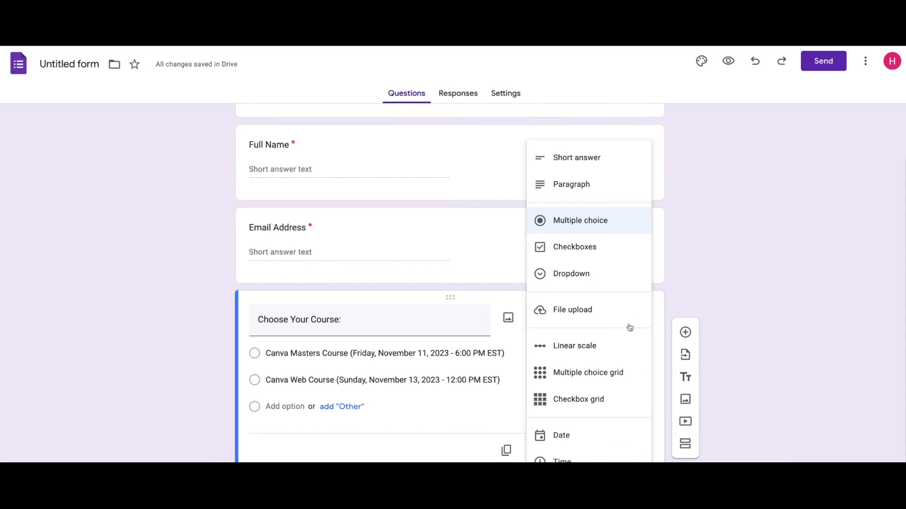
pyautogui.click(481, 414)
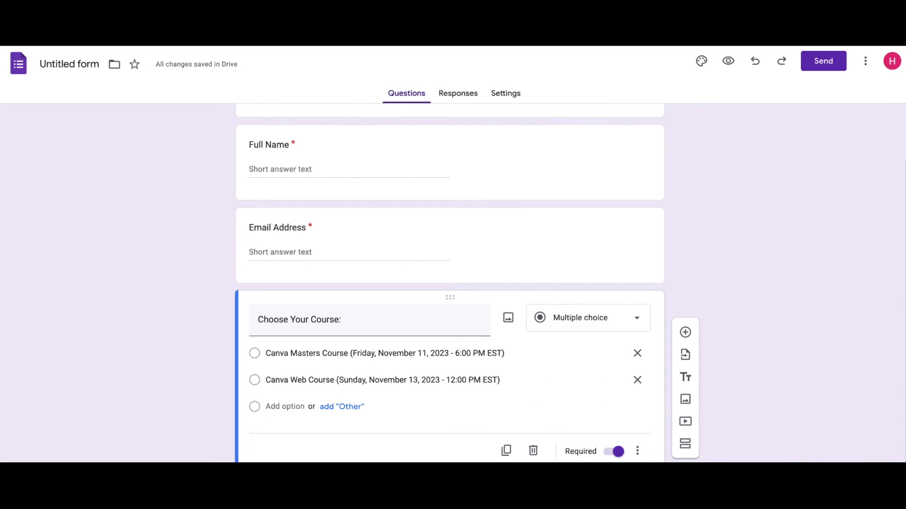
pyautogui.click(618, 315)
pyautogui.click(609, 276)
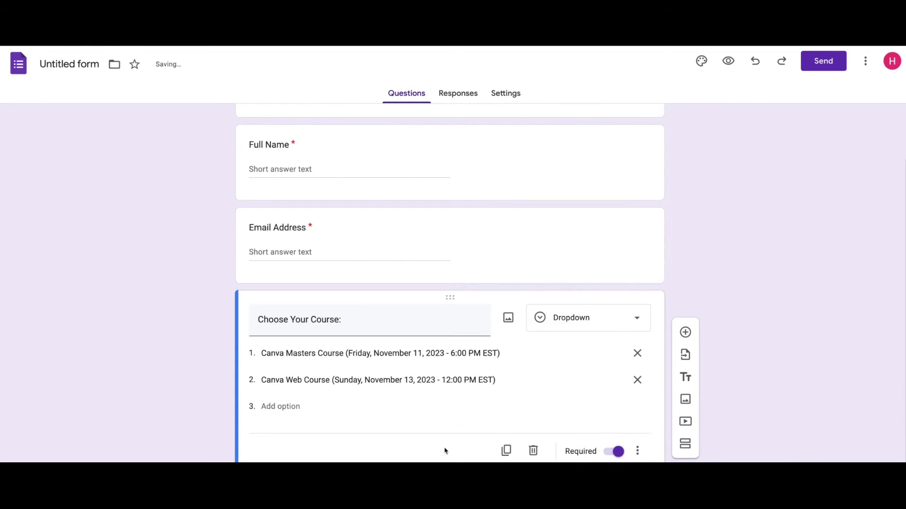
pyautogui.click(701, 61)
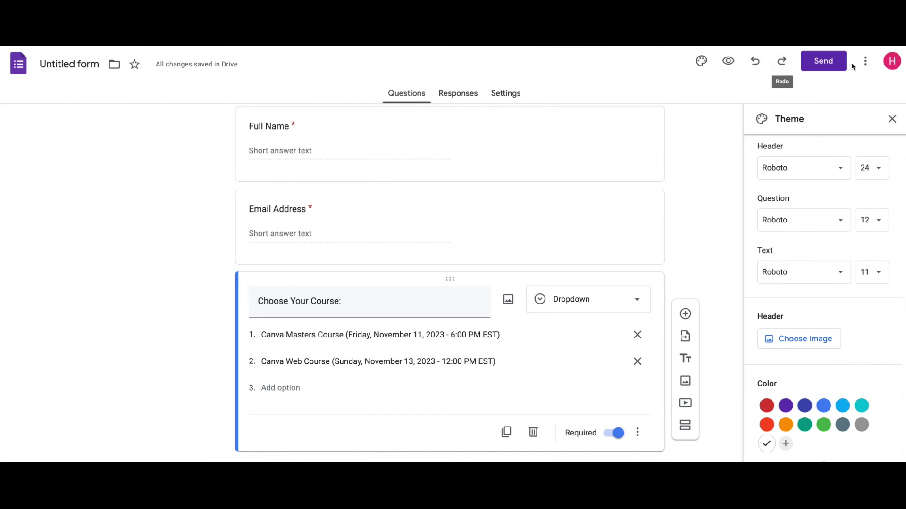
# Copy the form's shortened share link from the Send dialog's Link option.
pyautogui.click(828, 63)
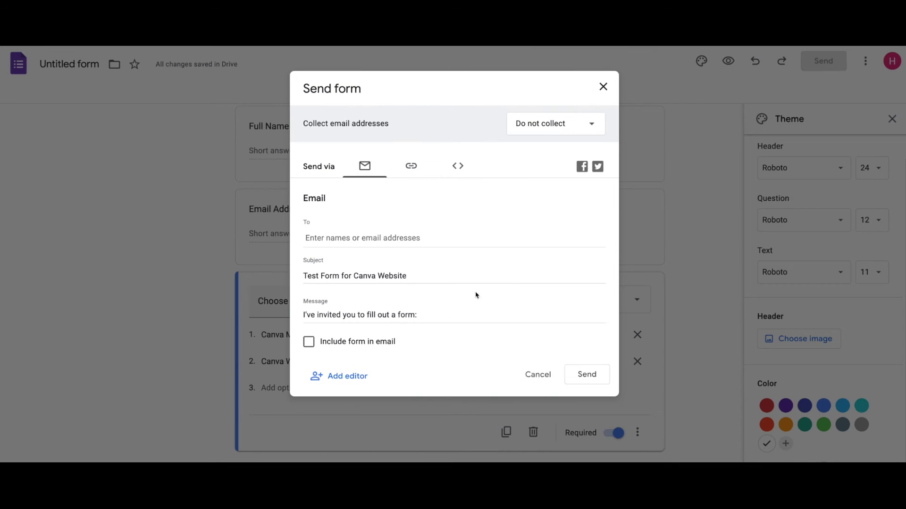
pyautogui.click(411, 167)
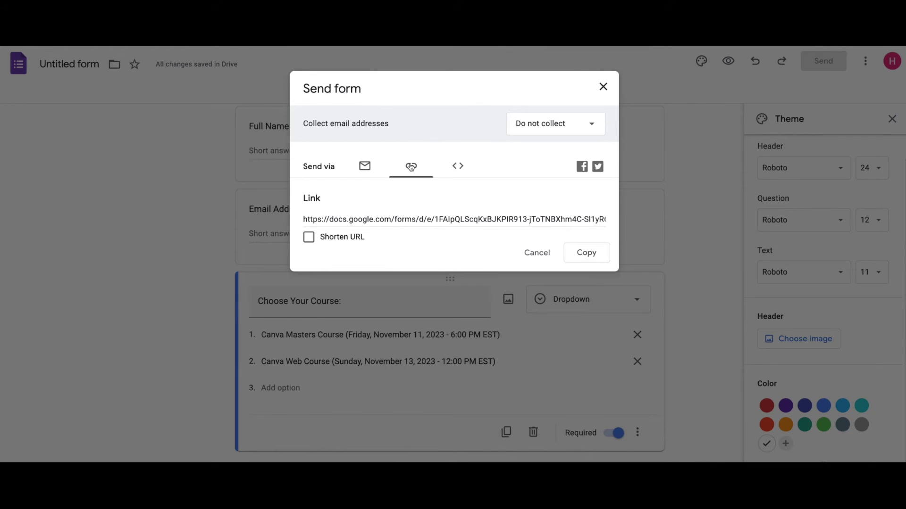
pyautogui.click(308, 236)
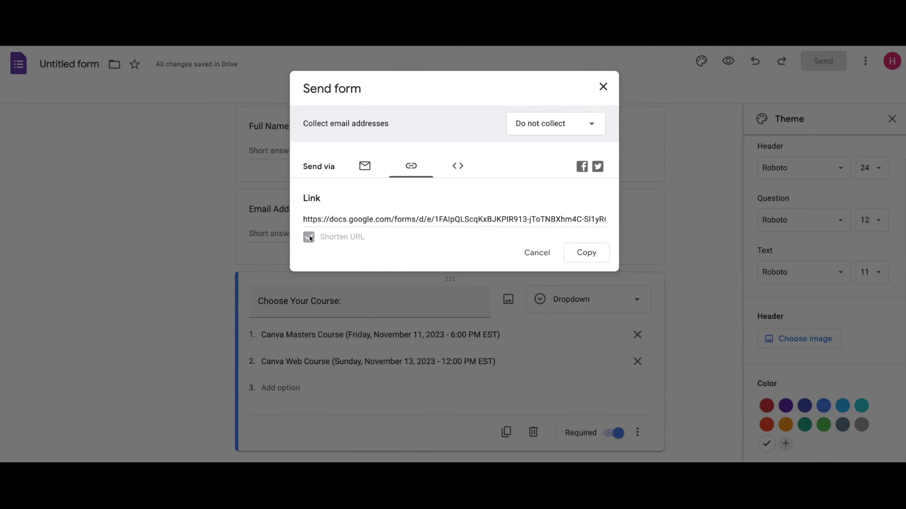
pyautogui.click(574, 252)
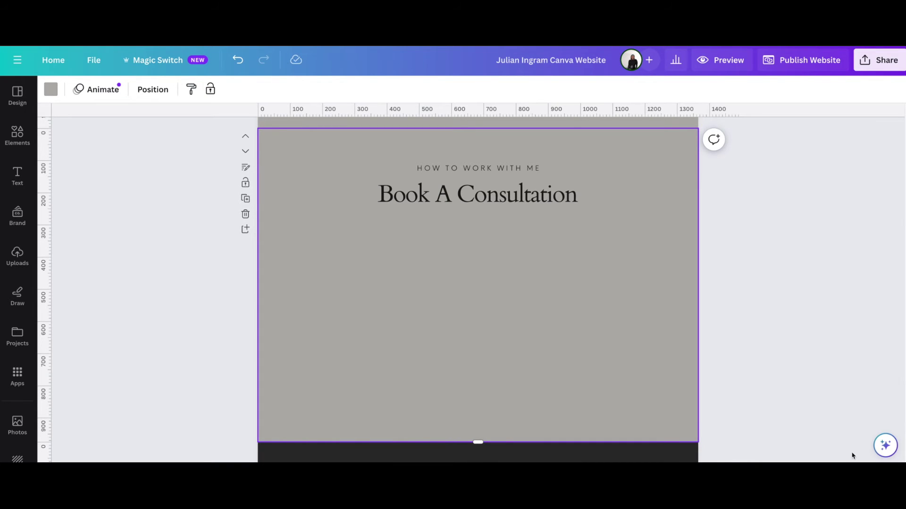
# Embed the pasted Google Form short link on the Book A Consultation page using the Assistant's Embed action.
pyautogui.click(885, 445)
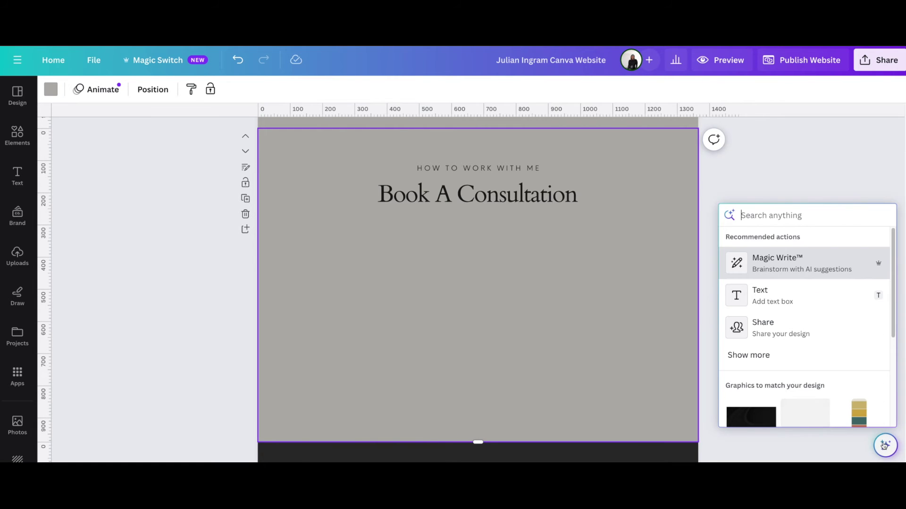
pyautogui.write('embed')
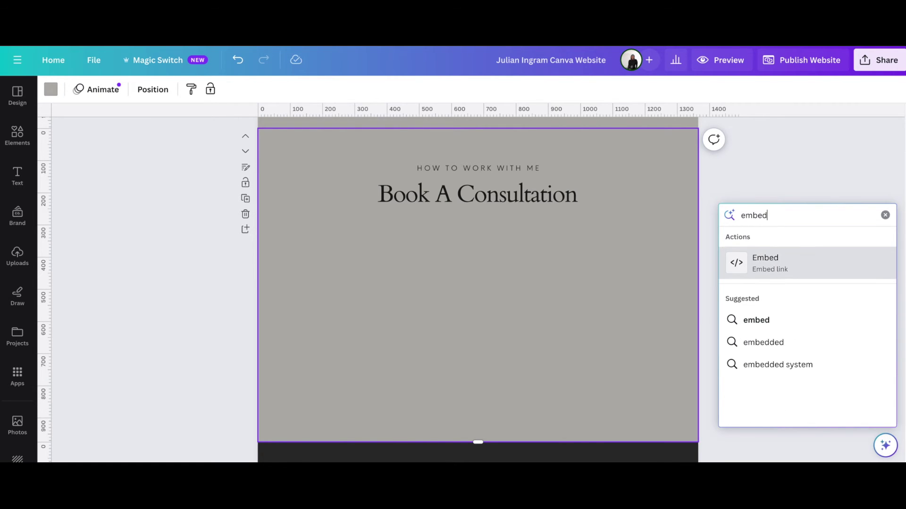
pyautogui.click(774, 263)
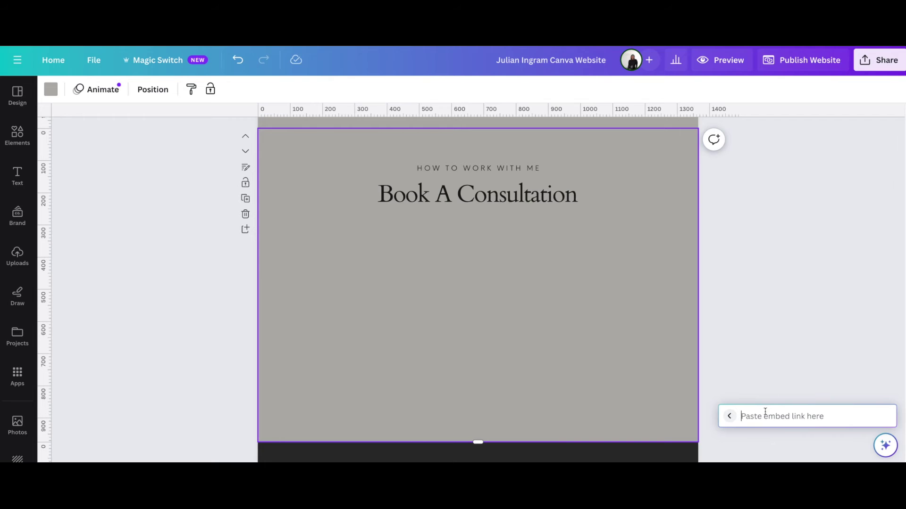
pyautogui.hotkey('ctrl', 'v')
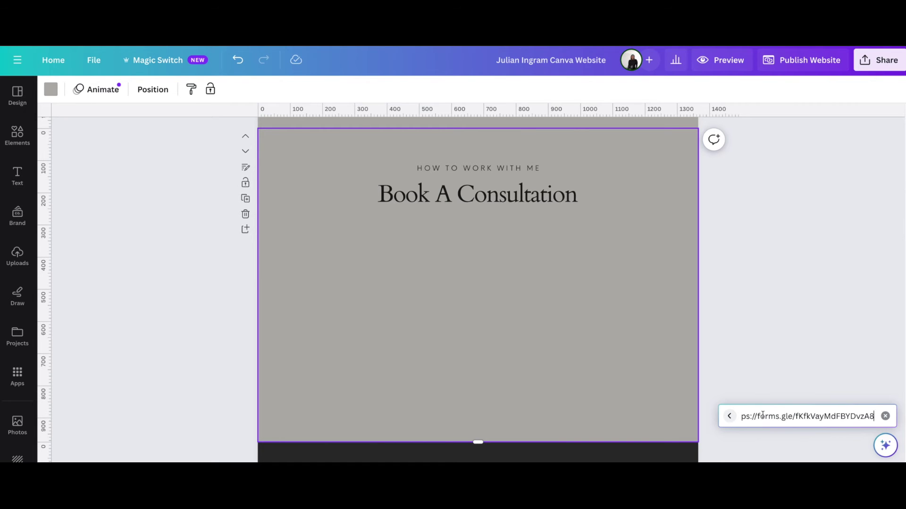
pyautogui.press('Return')
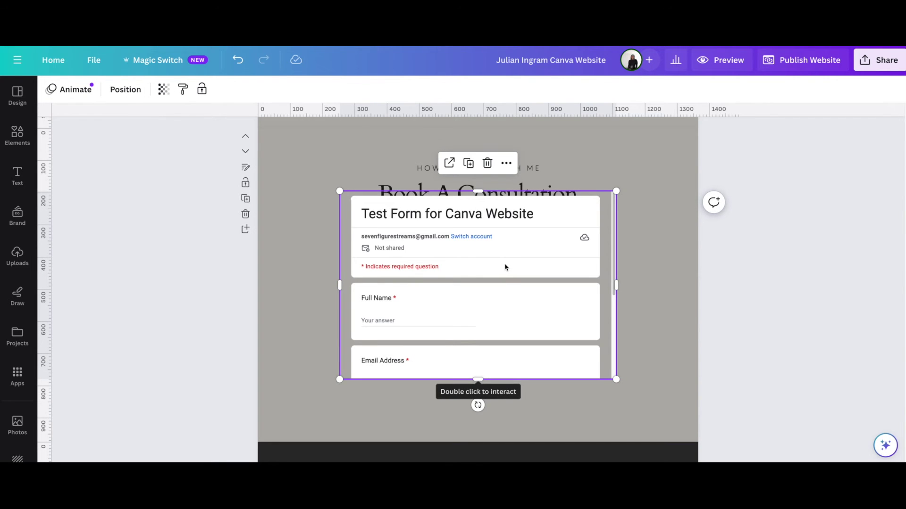
# Move the embedded form below the heading and make it taller.
pyautogui.moveTo(505, 268); pyautogui.dragTo(510, 291)
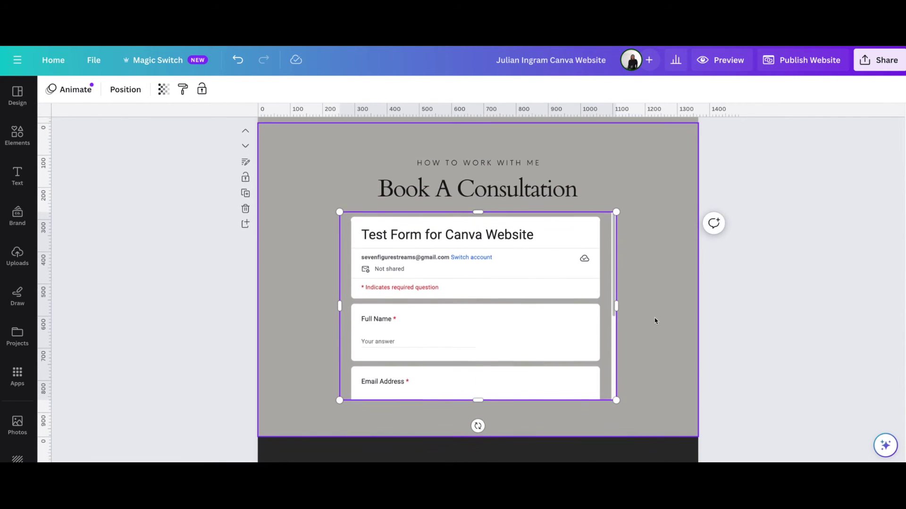
pyautogui.click(475, 378)
pyautogui.moveTo(478, 400); pyautogui.dragTo(482, 429)
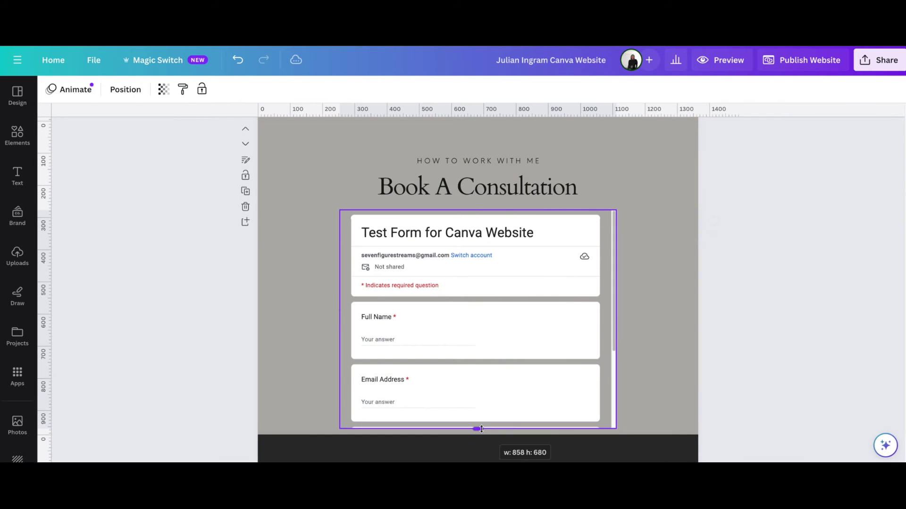
# Extend the grey section downward and stretch the form until its Submit row shows.
pyautogui.click(661, 377)
pyautogui.scroll(-5, 634, 380)
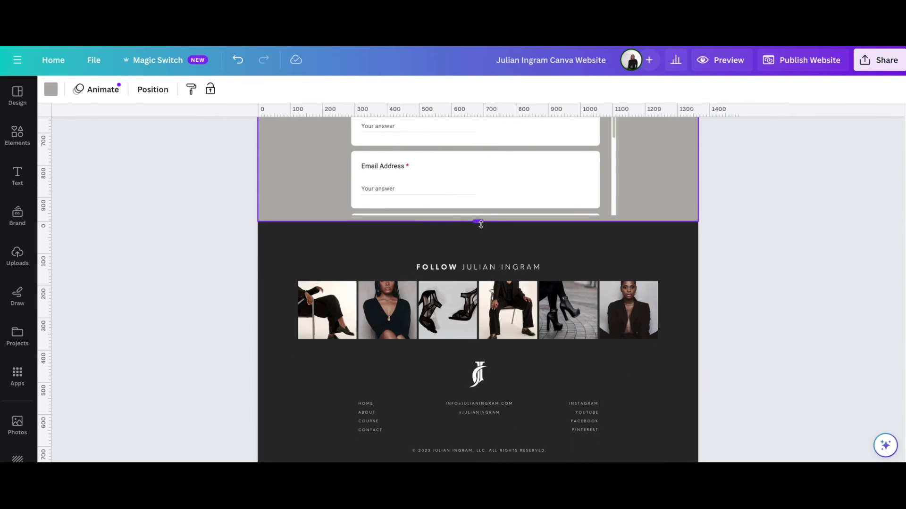
pyautogui.moveTo(481, 225); pyautogui.dragTo(481, 364)
pyautogui.click(484, 210)
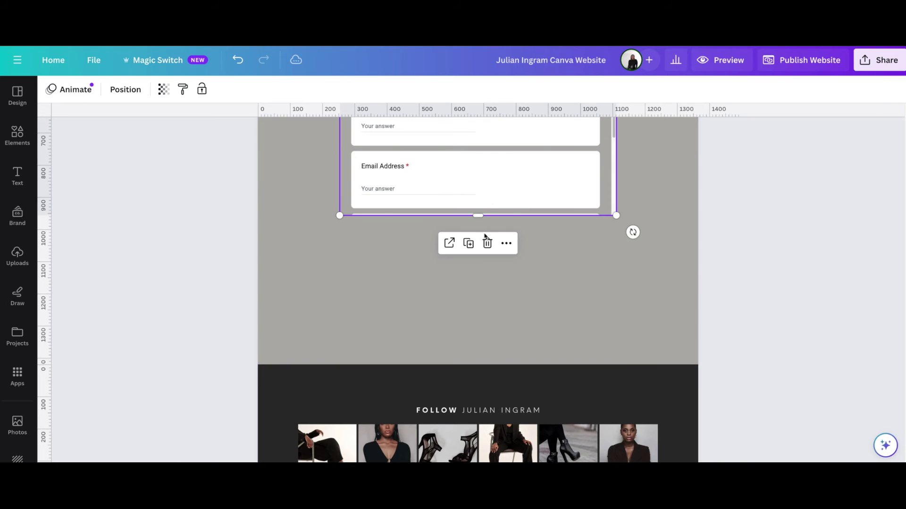
pyautogui.click(479, 223)
pyautogui.click(477, 213)
pyautogui.moveTo(477, 216); pyautogui.dragTo(477, 368)
pyautogui.scroll(4, 431, 208)
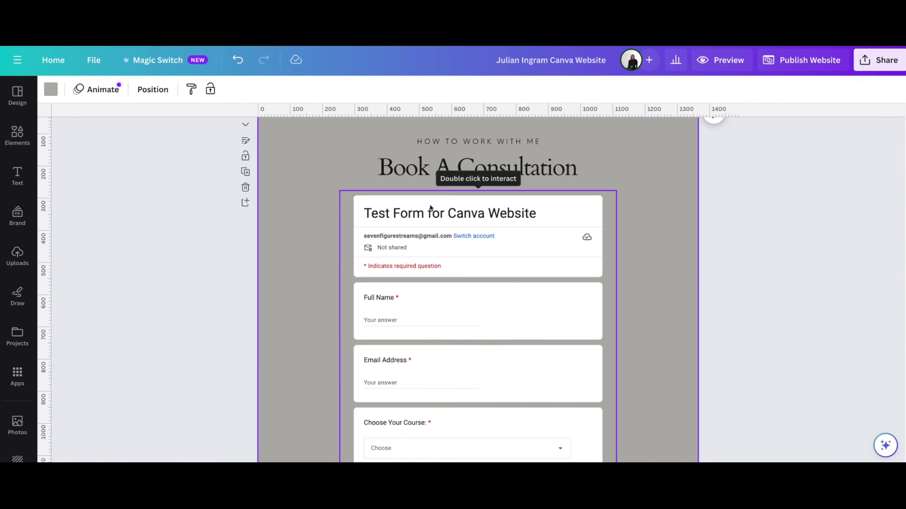
pyautogui.scroll(-5, 462, 336)
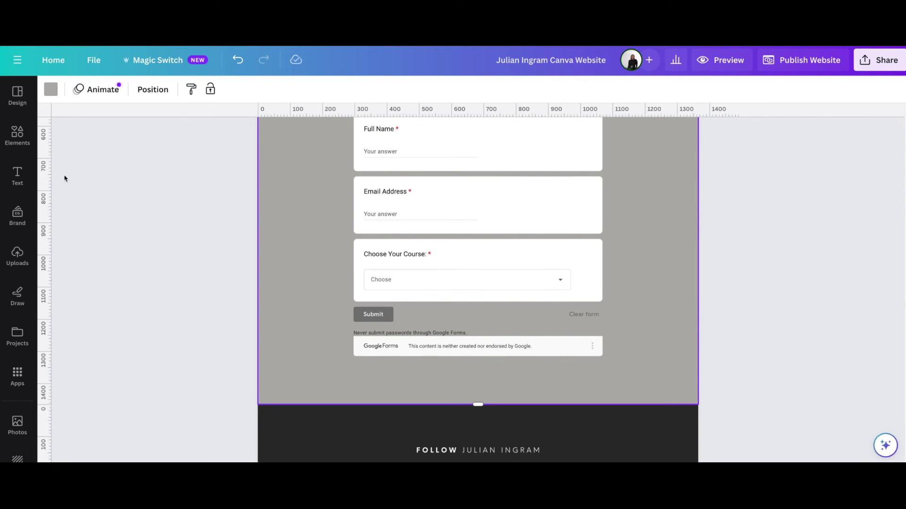
# Add a square from Elements and shape it into a wide bar over the Google Forms footer.
pyautogui.click(17, 135)
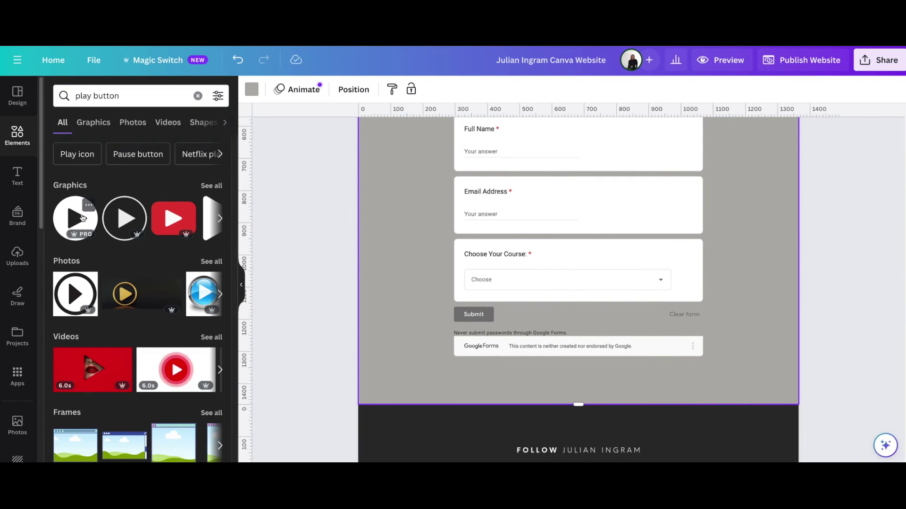
pyautogui.click(198, 95)
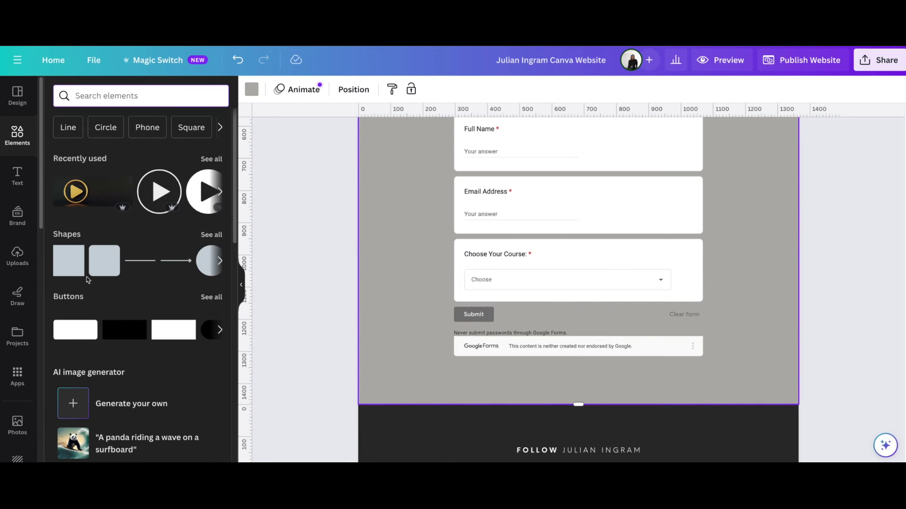
pyautogui.click(71, 264)
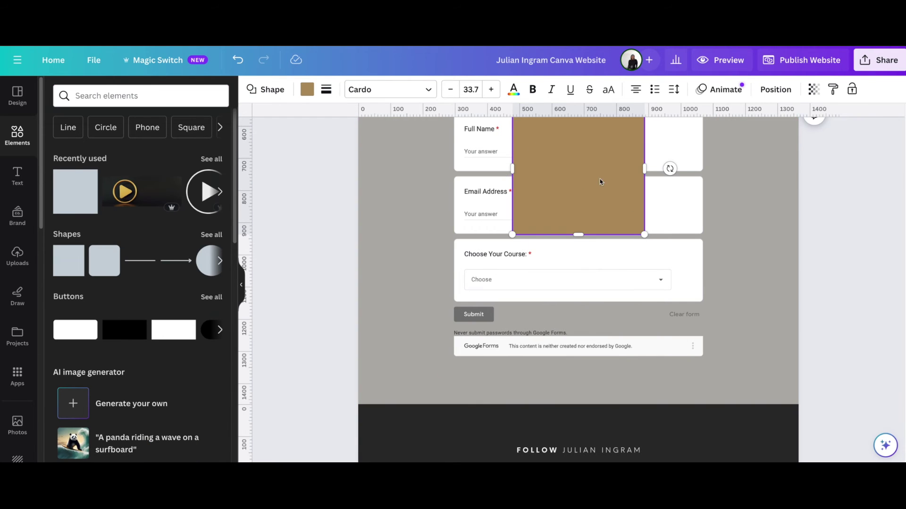
pyautogui.moveTo(600, 182); pyautogui.dragTo(513, 407)
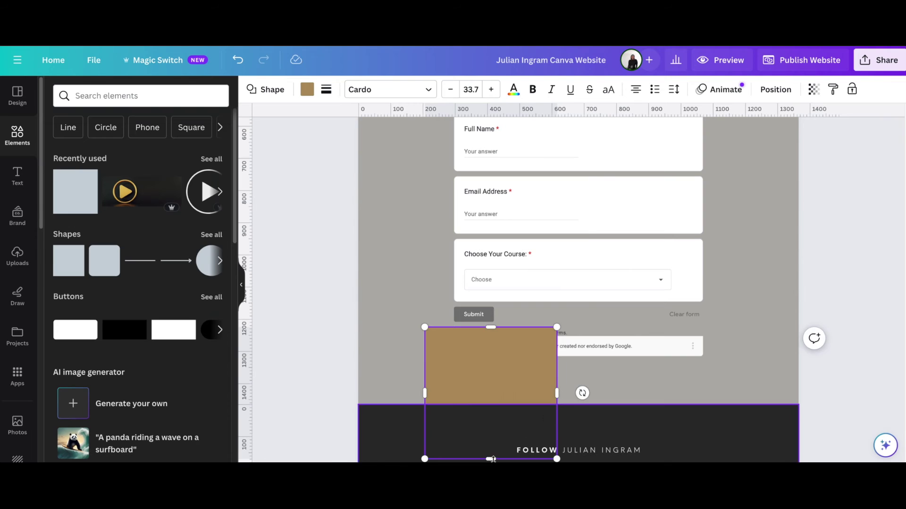
pyautogui.moveTo(492, 459); pyautogui.dragTo(491, 372)
pyautogui.moveTo(557, 350); pyautogui.dragTo(733, 350)
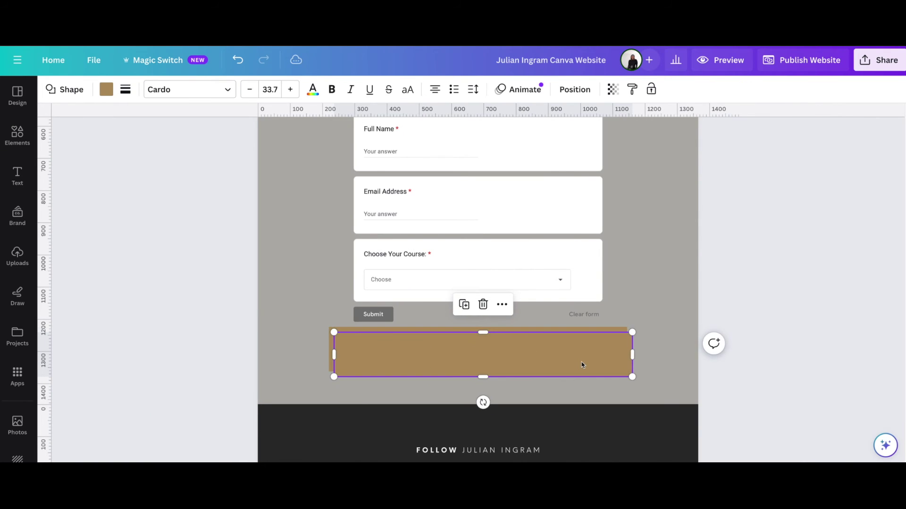
# Place a second bar over the form's title header, select both bars, and open the custom colour picker.
pyautogui.scroll(5, 581, 368)
pyautogui.moveTo(578, 375); pyautogui.dragTo(562, 330)
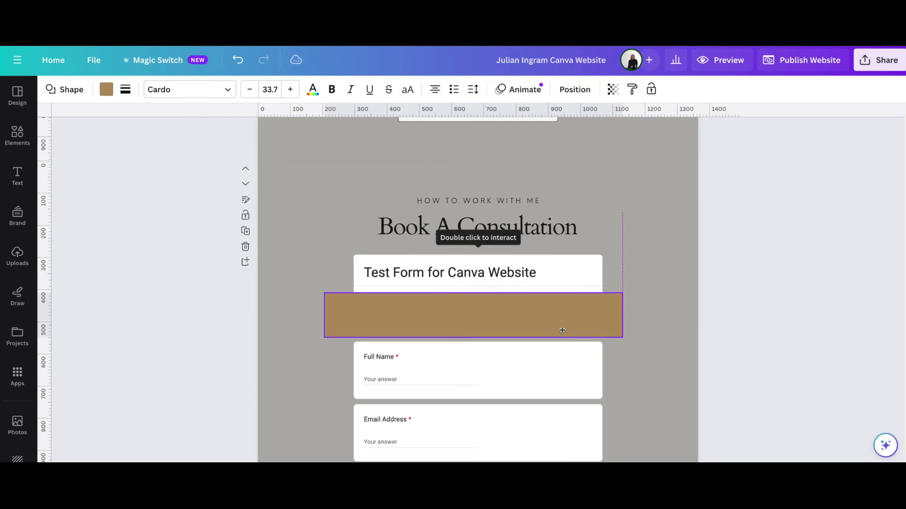
pyautogui.moveTo(473, 294); pyautogui.dragTo(475, 249)
pyautogui.keyDown('ctrl'); pyautogui.scroll(-3, 475, 249); pyautogui.keyUp('ctrl')
pyautogui.keyDown('ctrl'); pyautogui.scroll(1, 665, 440); pyautogui.keyUp('ctrl')
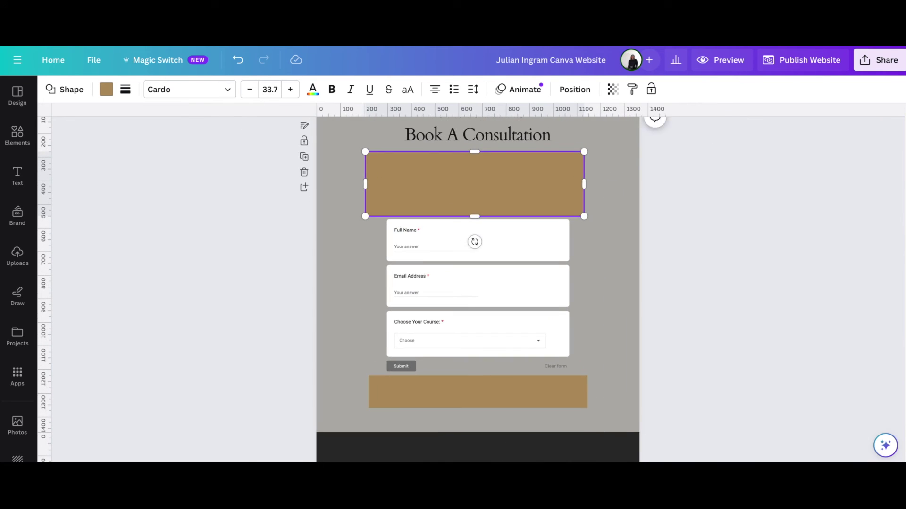
pyautogui.keyDown('shift'); pyautogui.click(526, 404); pyautogui.keyUp('shift')
pyautogui.click(105, 89)
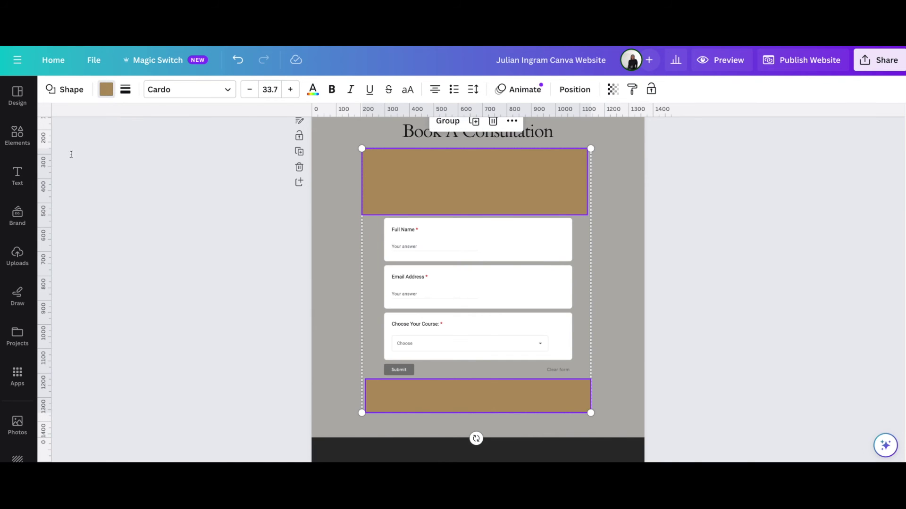
pyautogui.click(62, 156)
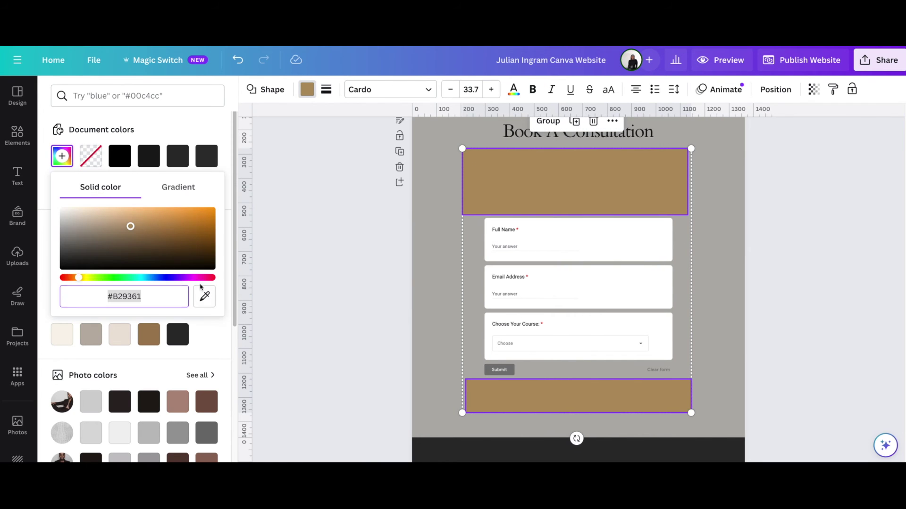
# Recolour both bars to the grey page background and group them with the form.
pyautogui.click(205, 296)
pyautogui.click(735, 334)
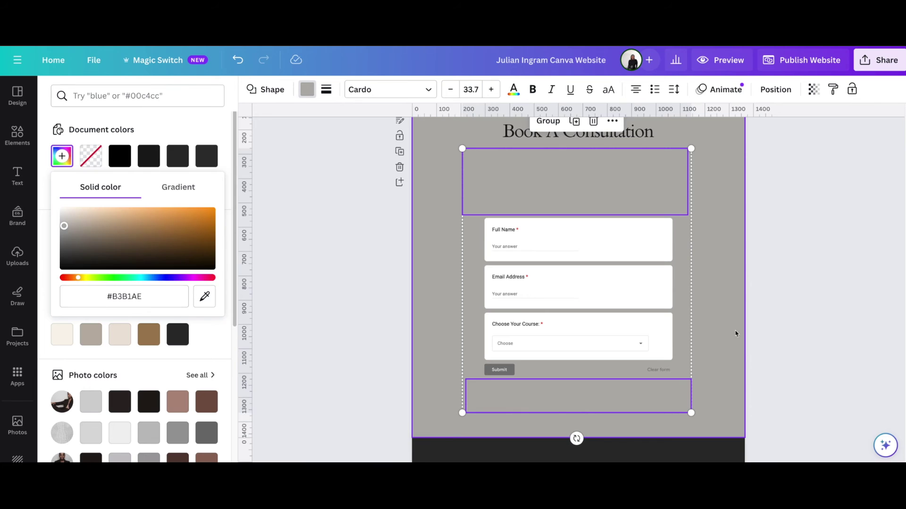
pyautogui.click(741, 332)
pyautogui.moveTo(728, 422); pyautogui.dragTo(459, 144)
pyautogui.rightClick(582, 192)
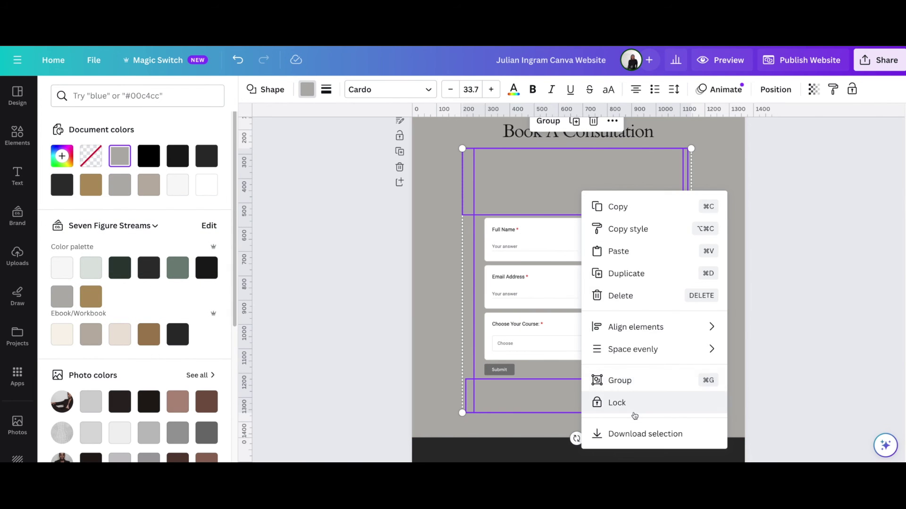
pyautogui.click(625, 381)
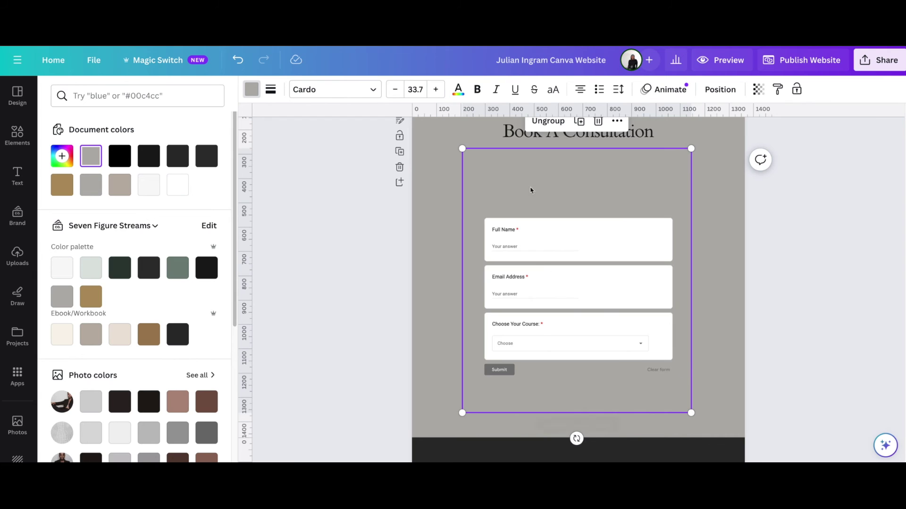
# Send the form group behind the Book A Consultation heading, nudge it up, then preview the site.
pyautogui.scroll(1, 600, 312)
pyautogui.moveTo(591, 317); pyautogui.dragTo(603, 283)
pyautogui.click(756, 90)
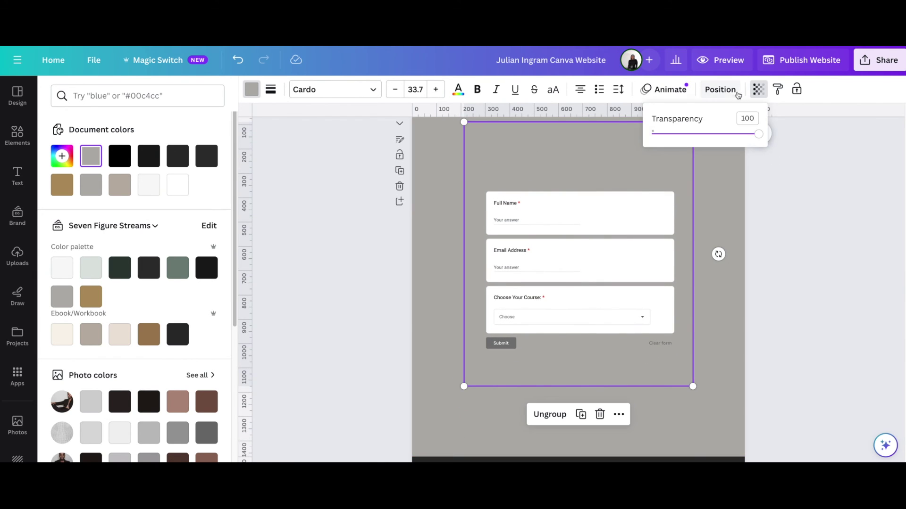
pyautogui.click(736, 91)
pyautogui.click(173, 141)
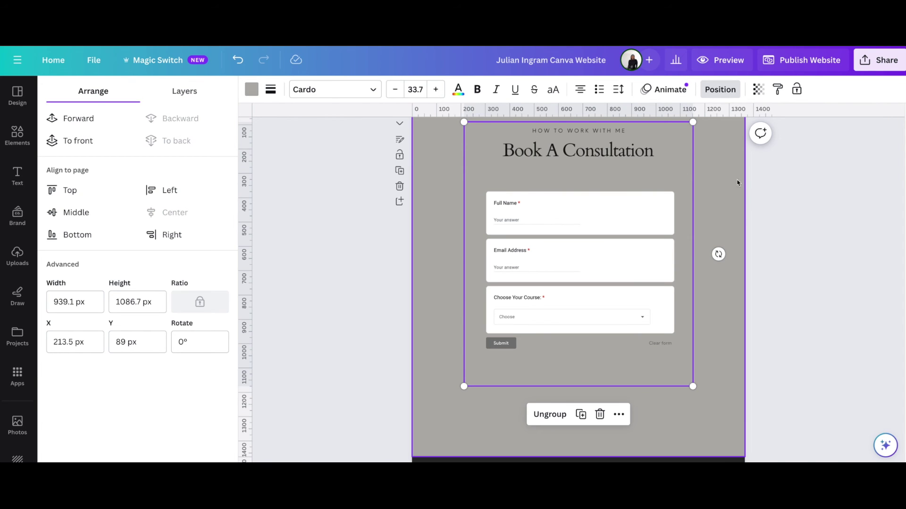
pyautogui.scroll(1, 587, 313)
pyautogui.moveTo(587, 313); pyautogui.dragTo(583, 298)
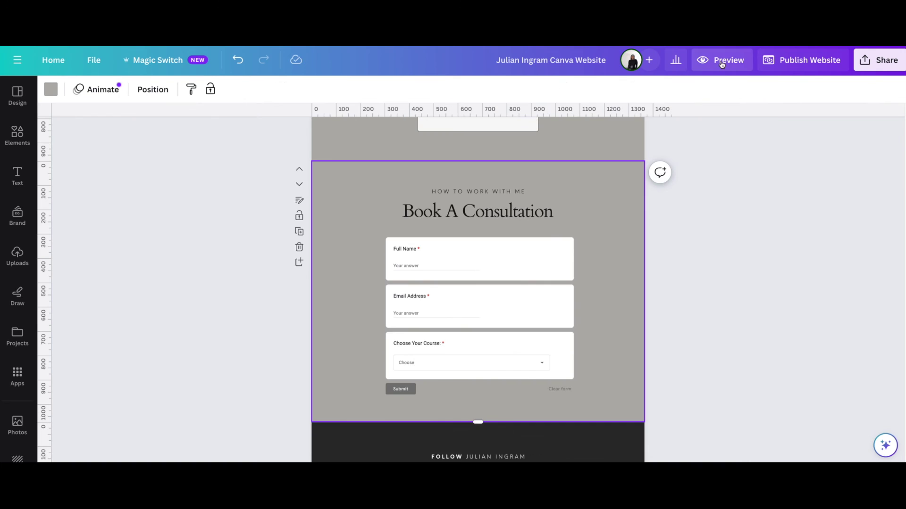
pyautogui.click(722, 60)
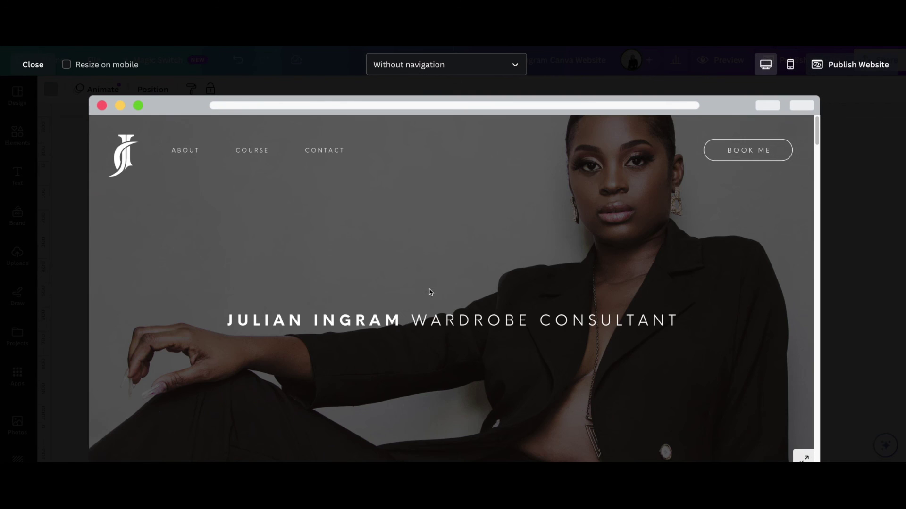
# Scroll to the booking form in the preview and enter a test name in Full Name.
pyautogui.scroll(-15, 435, 305)
pyautogui.scroll(-20, 434, 307)
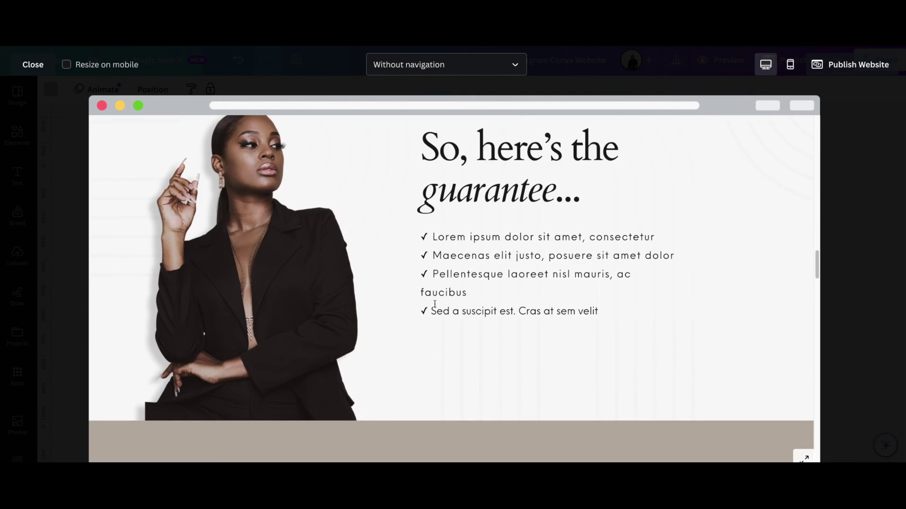
pyautogui.scroll(-9, 434, 307)
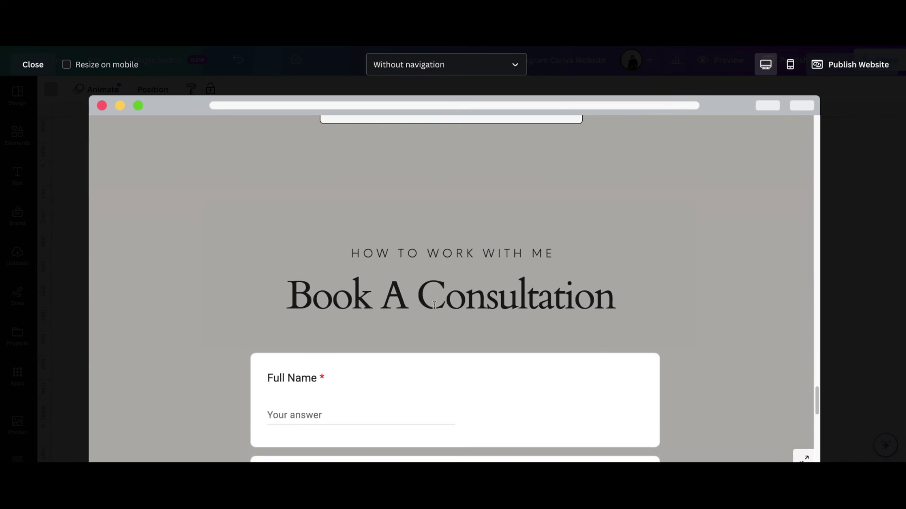
pyautogui.scroll(3, 433, 304)
pyautogui.scroll(2, 408, 305)
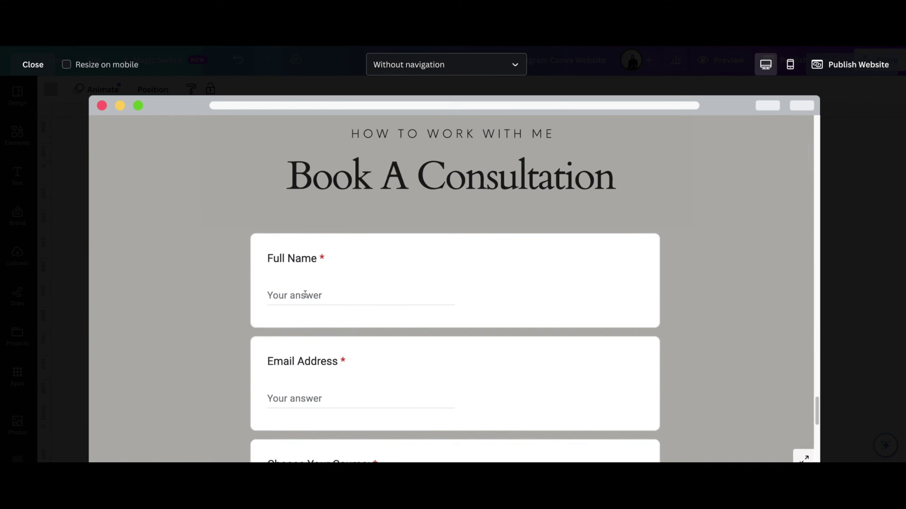
pyautogui.click(326, 294)
pyautogui.write('Tes')
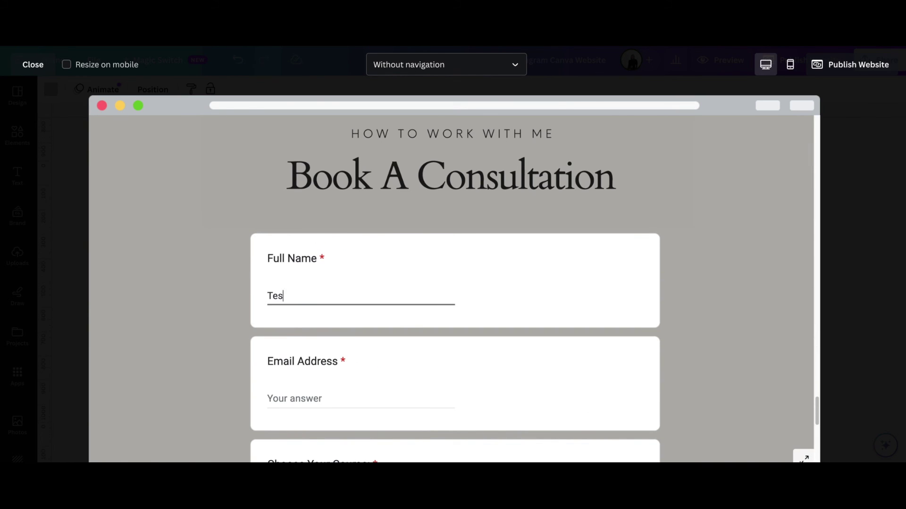
pyautogui.write('t name')
# Enter a test e-mail address and choose Canva Masters Course from the course dropdown.
pyautogui.scroll(-1, 325, 339)
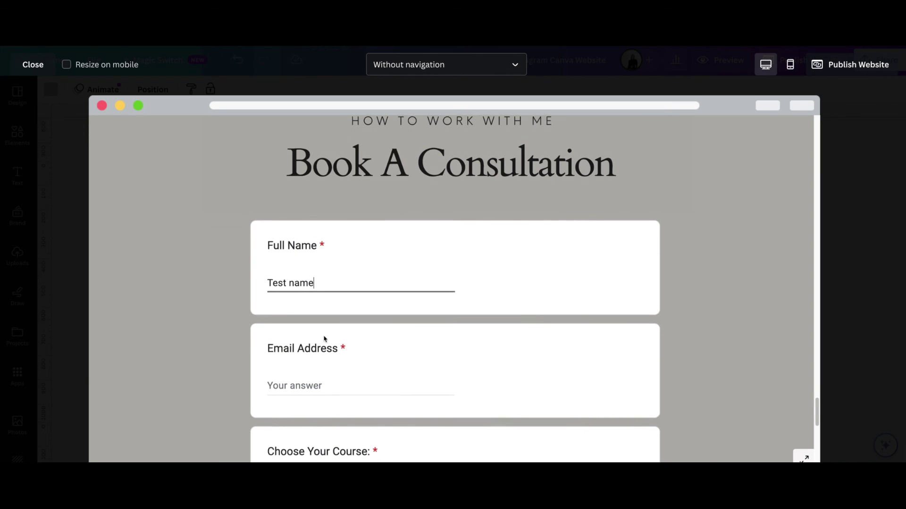
pyautogui.click(333, 373)
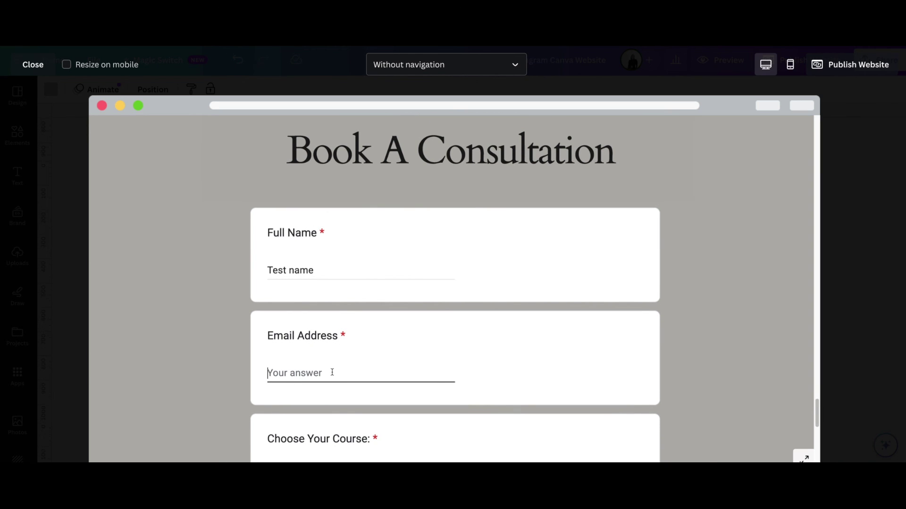
pyautogui.write('testname@test.com')
pyautogui.scroll(-6, 576, 319)
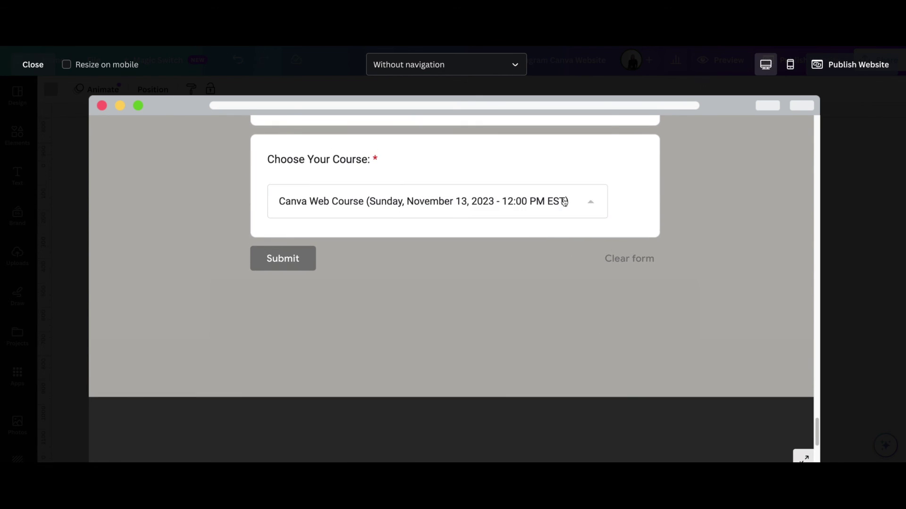
pyautogui.click(566, 201)
pyautogui.scroll(2, 605, 373)
pyautogui.click(605, 372)
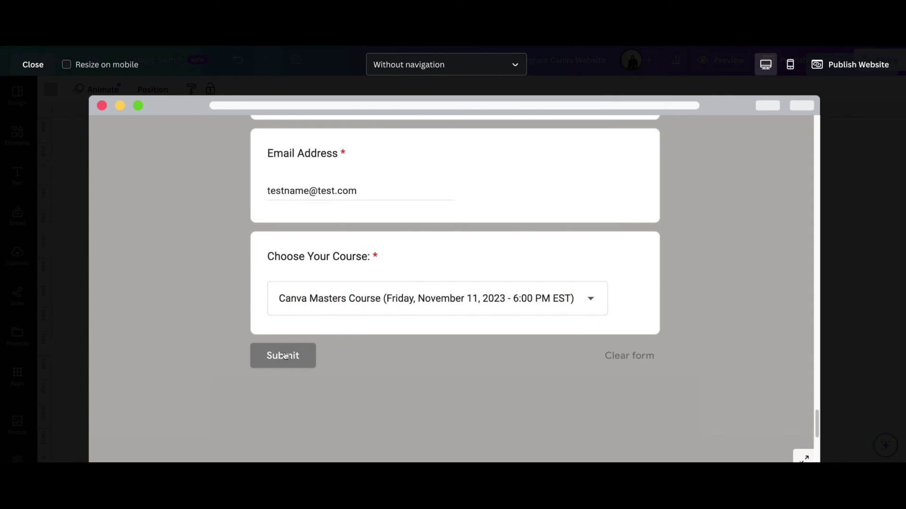